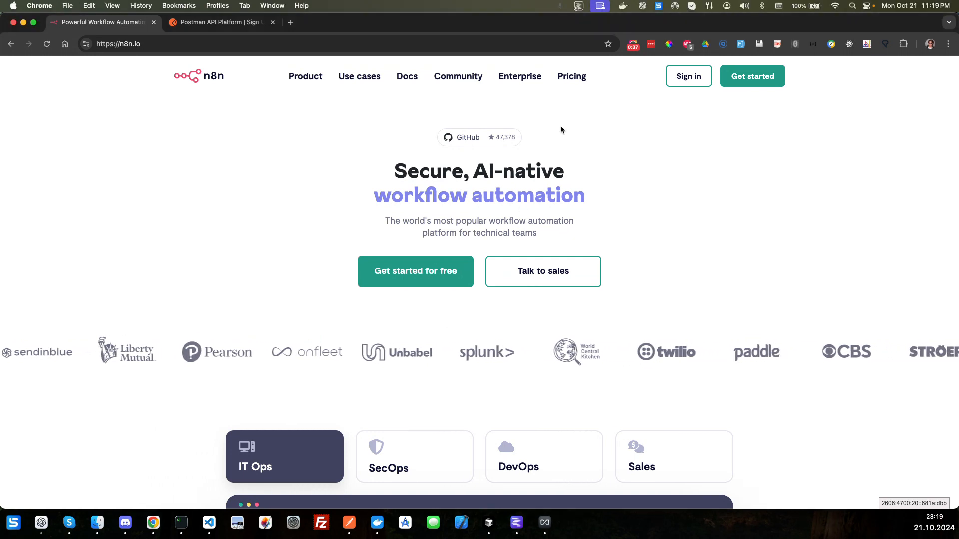
Step: Review n8n's pricing plans with monthly billing, including the execution tiers offered for the Pro plan
click(570, 77)
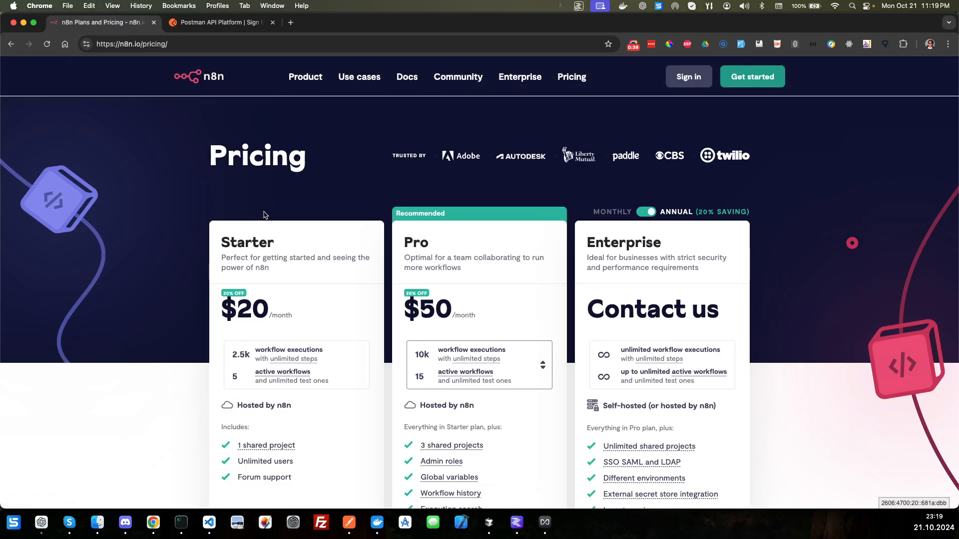
click(651, 214)
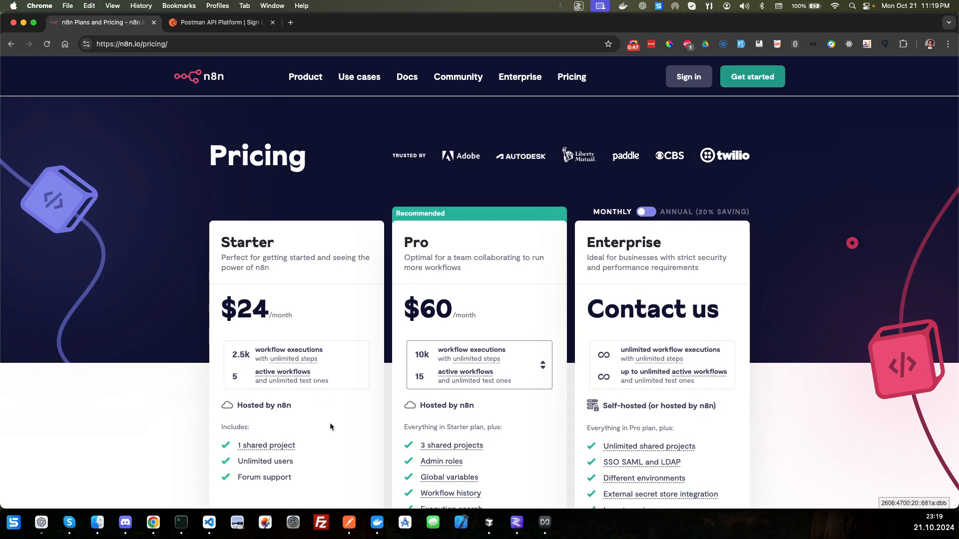
mouse_move(283, 449)
mouse_move(235, 363)
scroll(422, 370, down, 1)
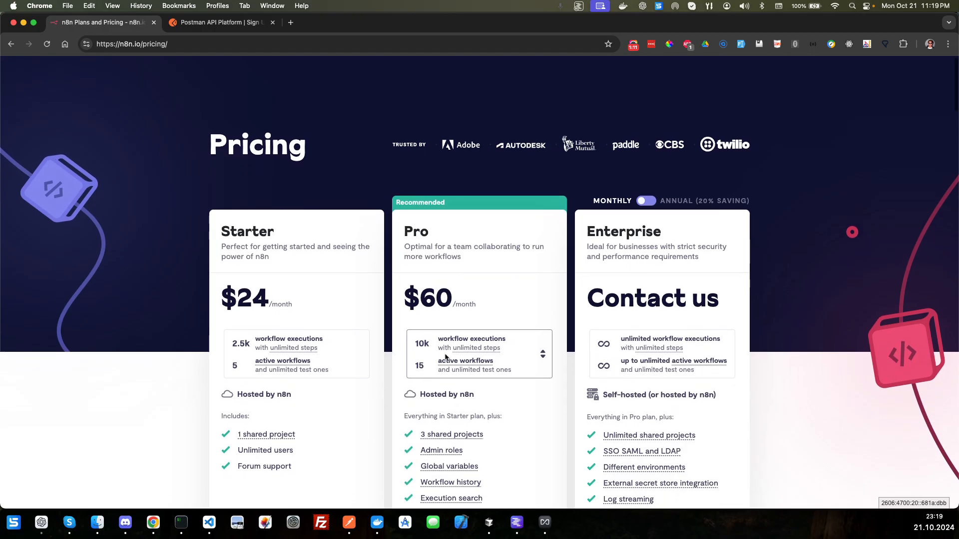
scroll(543, 285, down, 3)
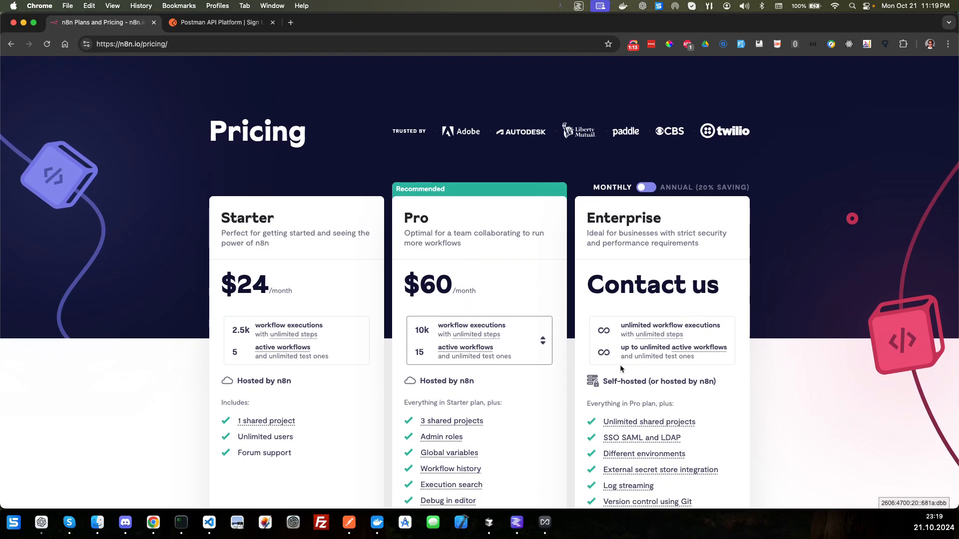
scroll(529, 393, down, 5)
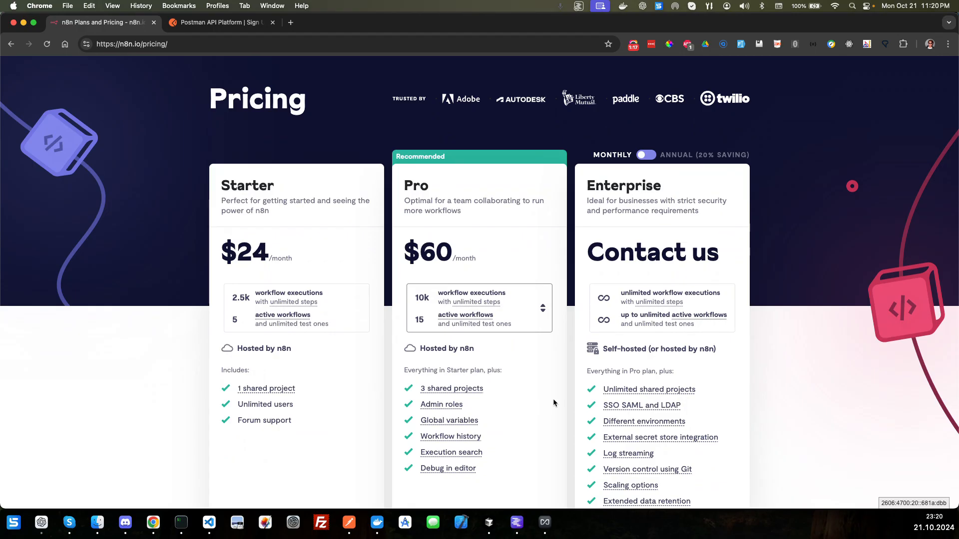
click(543, 308)
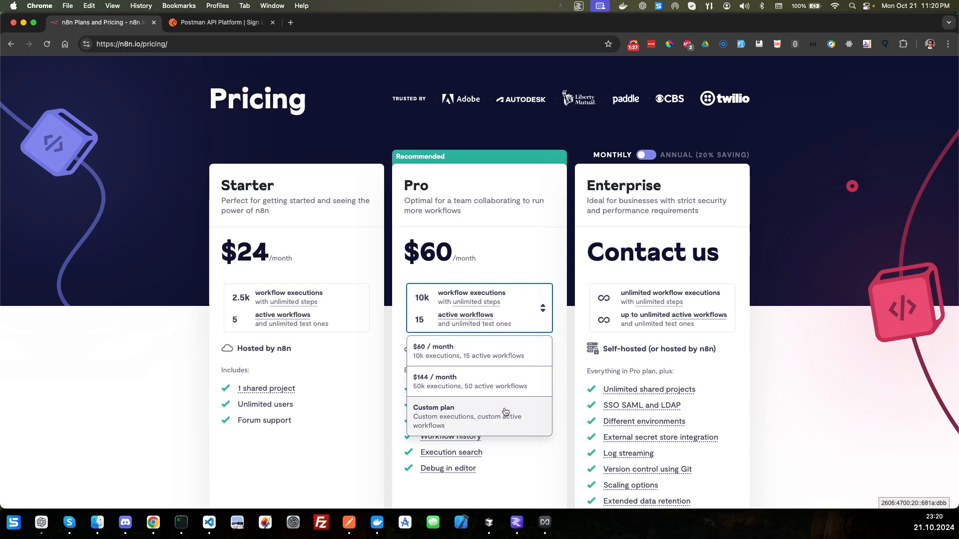
click(536, 257)
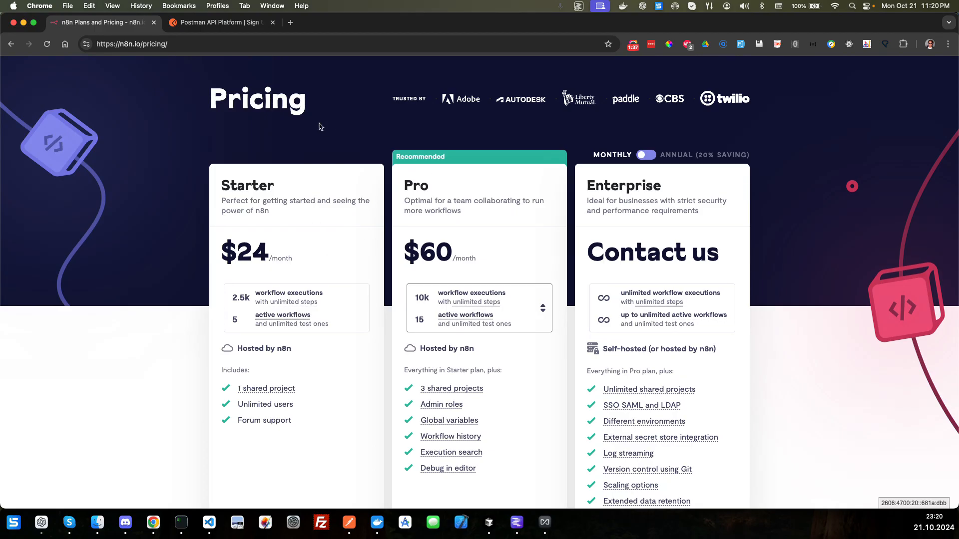
Step: Return to the n8n homepage and examine the SecOps, DevOps and Sales workflow examples and the AI section
key(super+bracketleft)
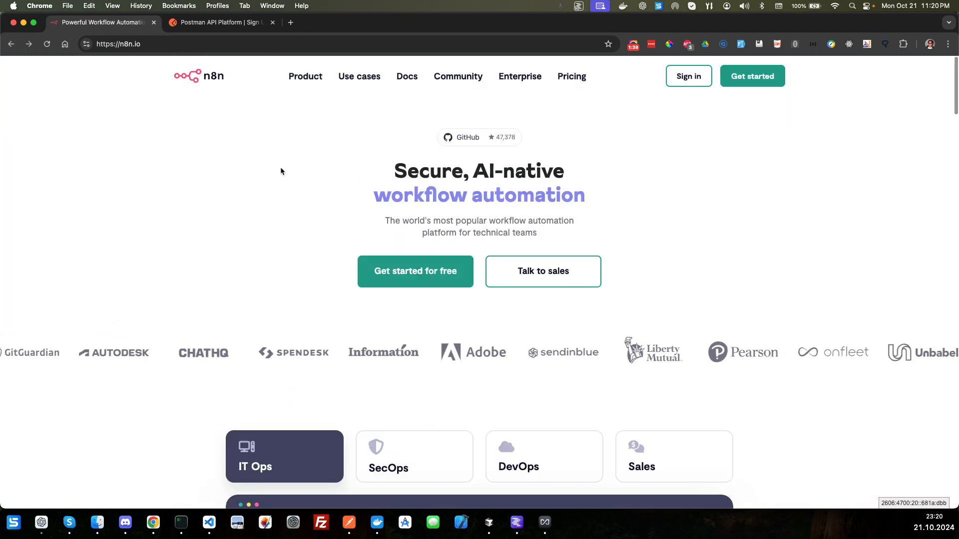
scroll(280, 166, down, 4)
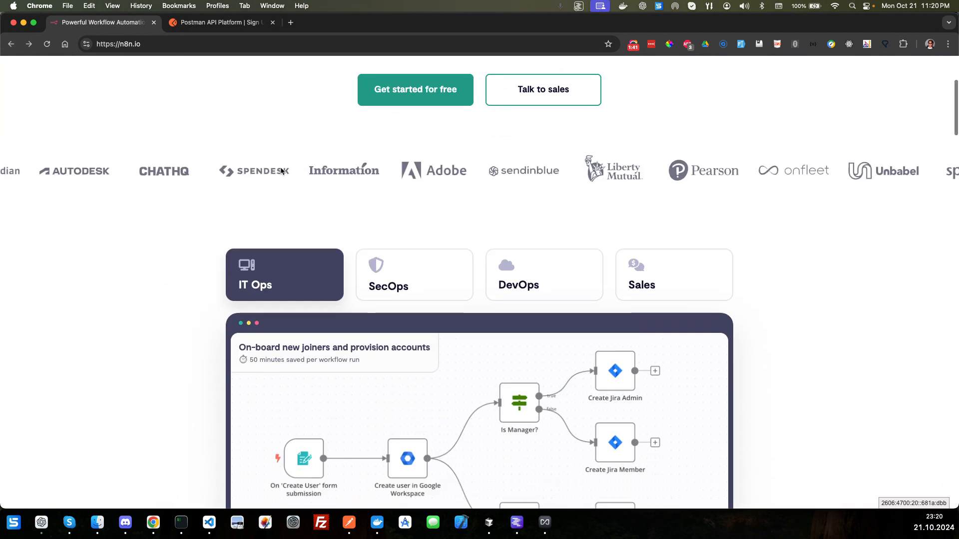
scroll(202, 213, down, 2)
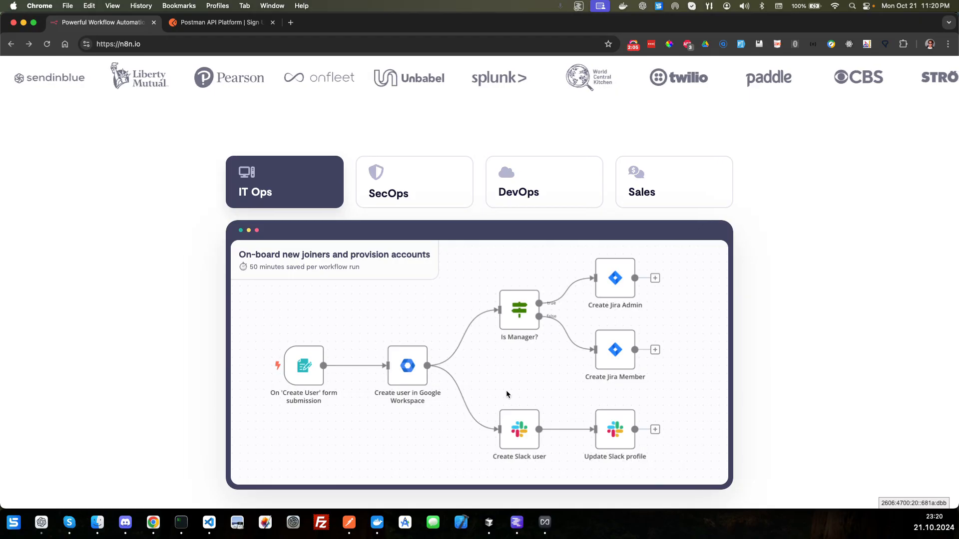
click(398, 188)
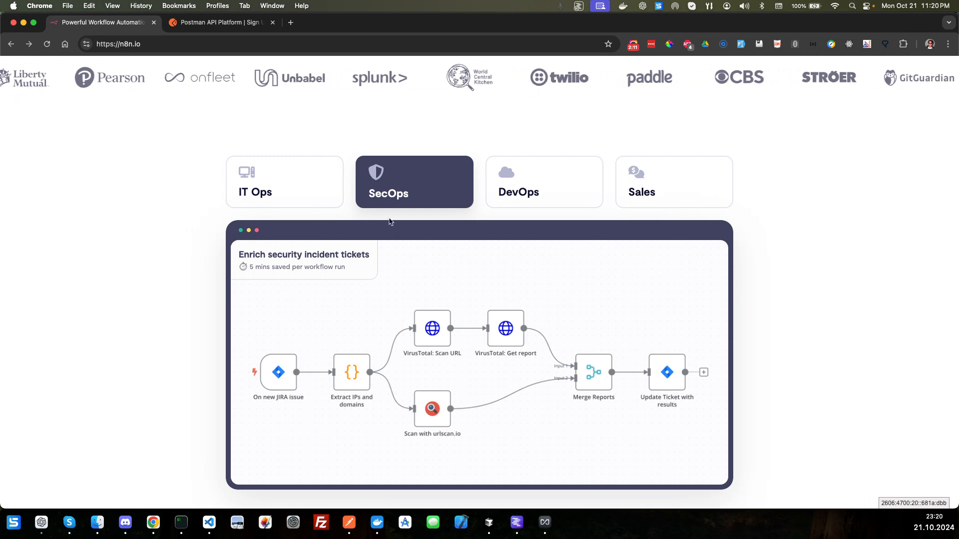
click(539, 196)
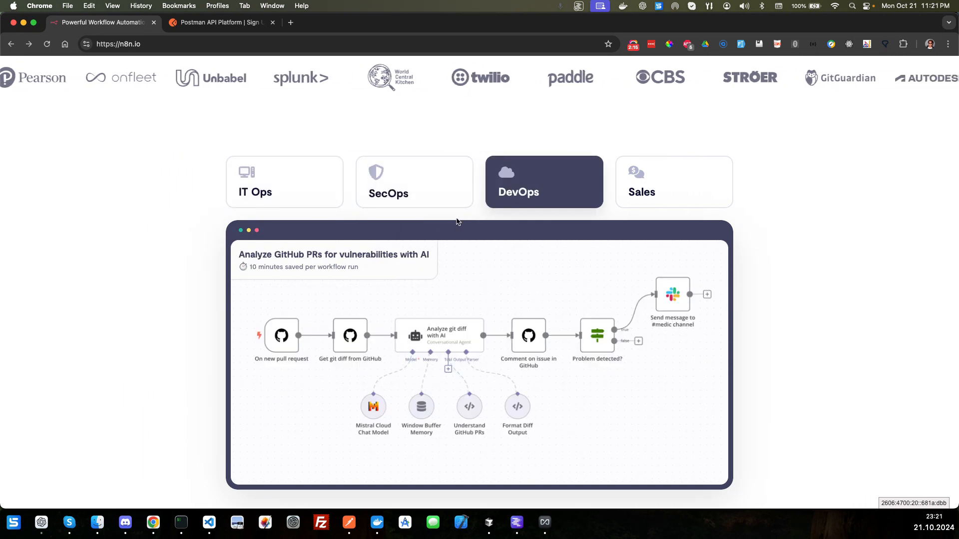
click(659, 195)
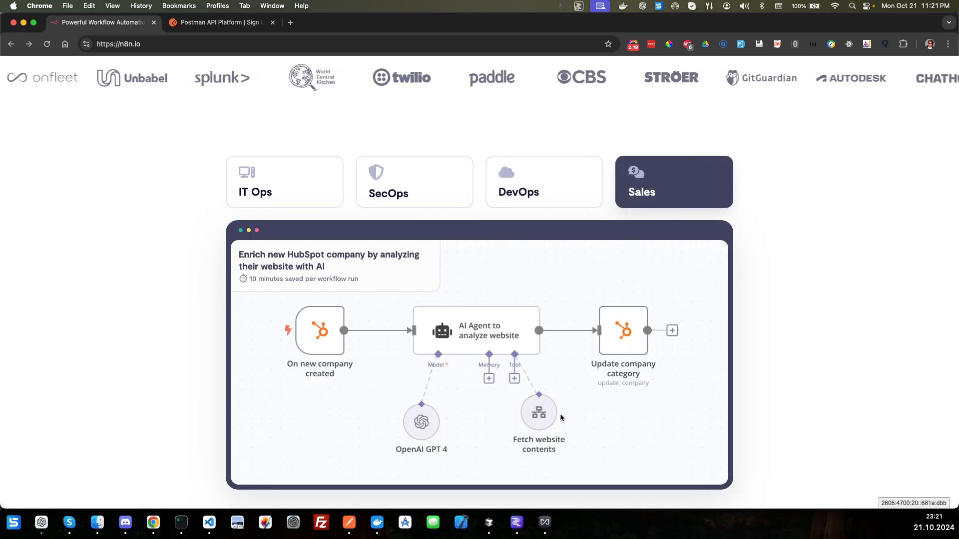
scroll(560, 415, down, 7)
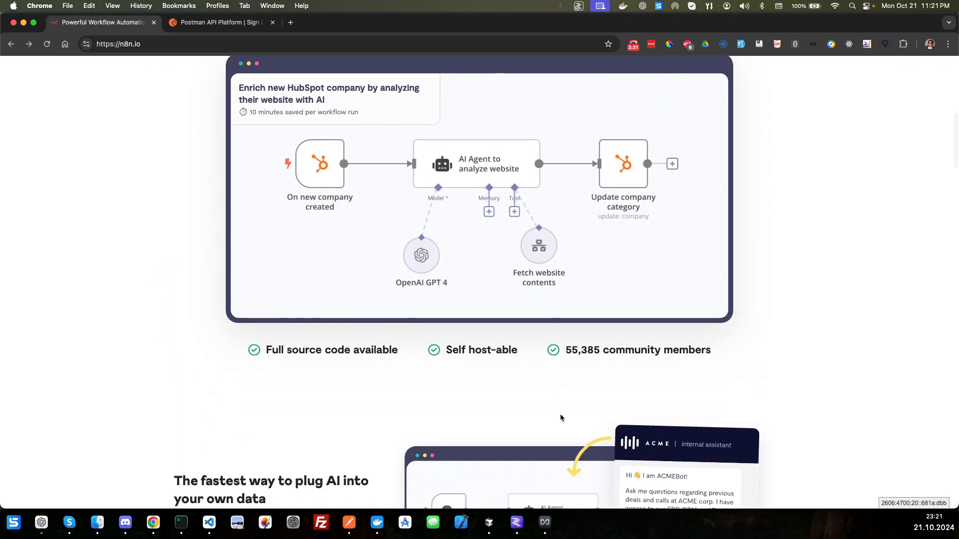
scroll(560, 417, down, 1)
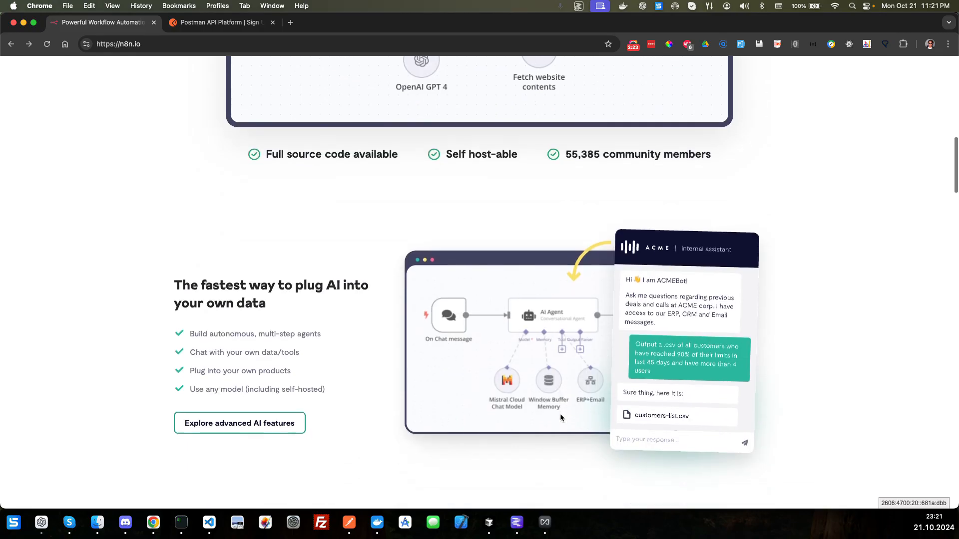
scroll(561, 418, up, 15)
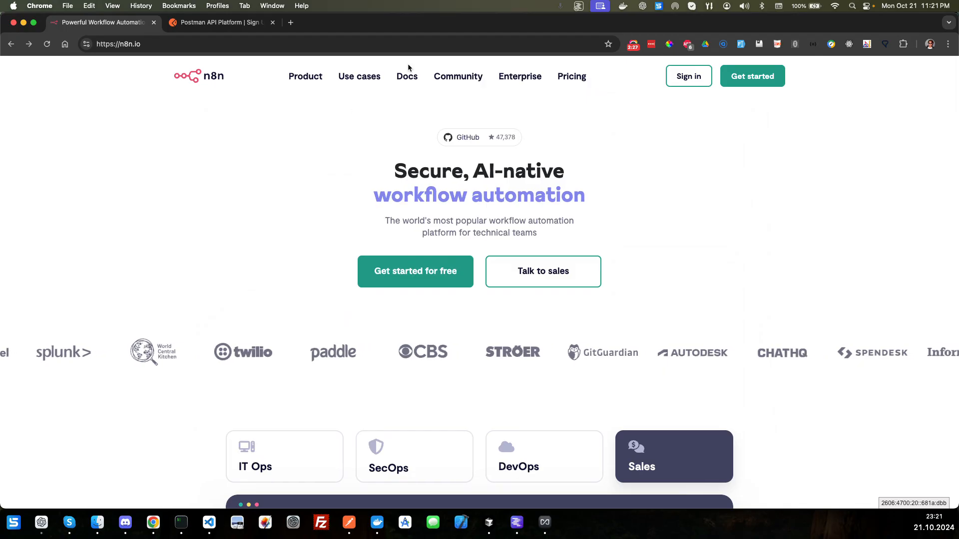
mouse_move(399, 80)
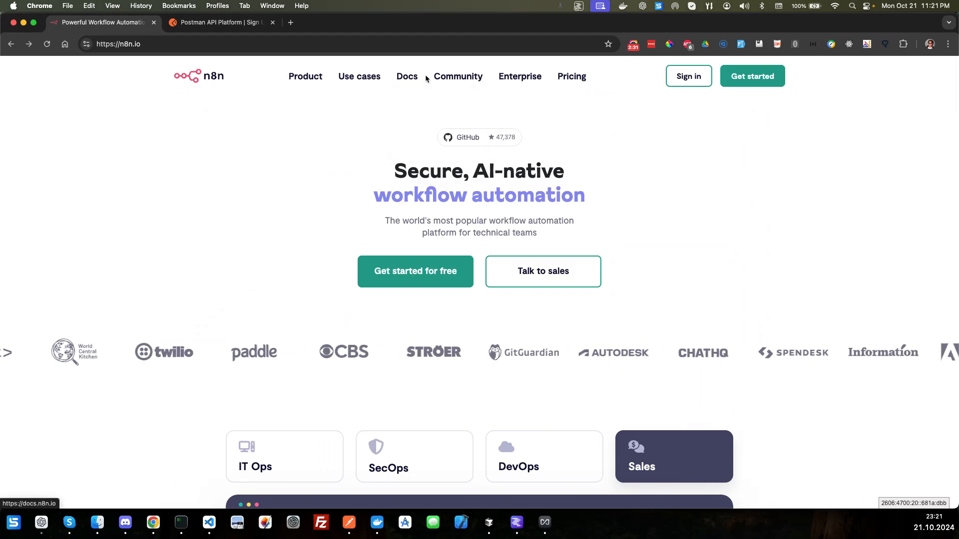
mouse_move(450, 80)
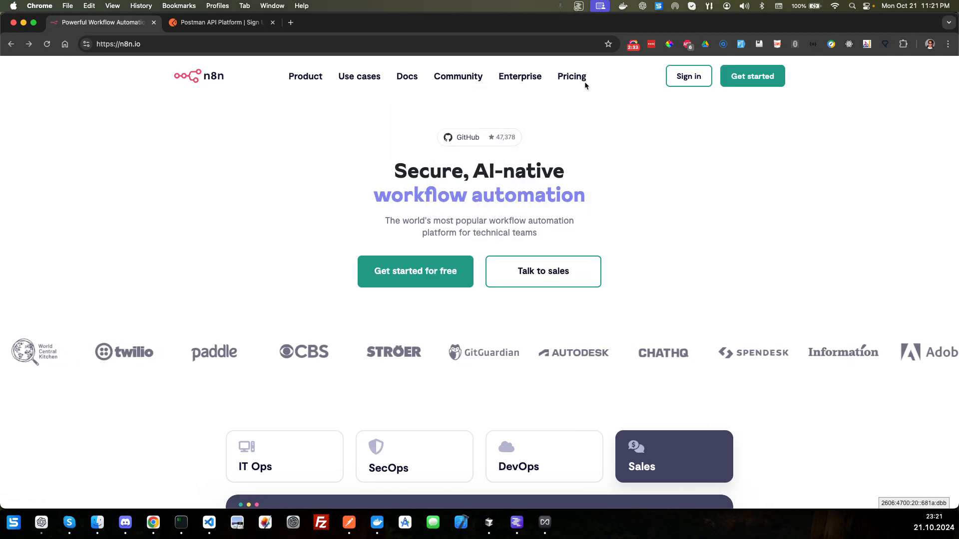
Step: Open My workspace from the n8n cloud dashboard to reach its workflow list
click(428, 138)
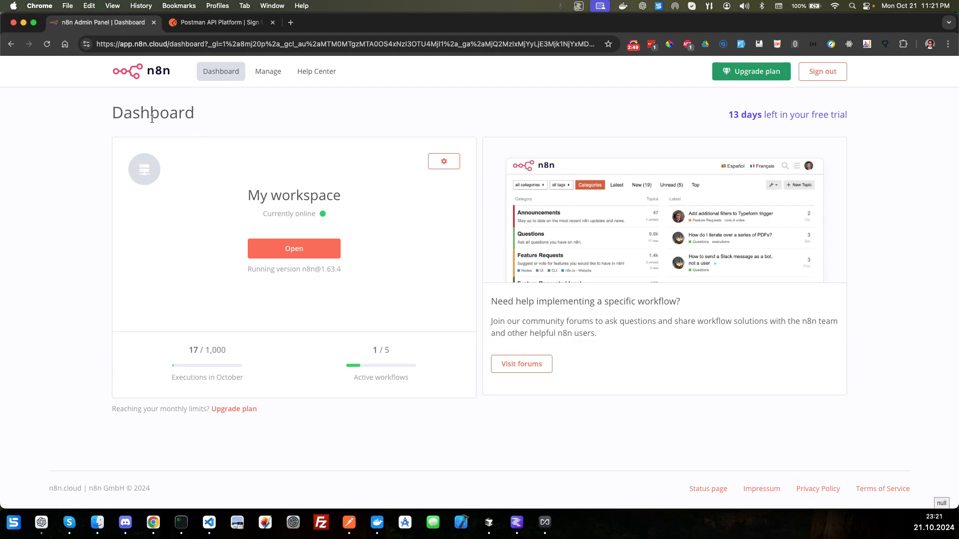
click(301, 249)
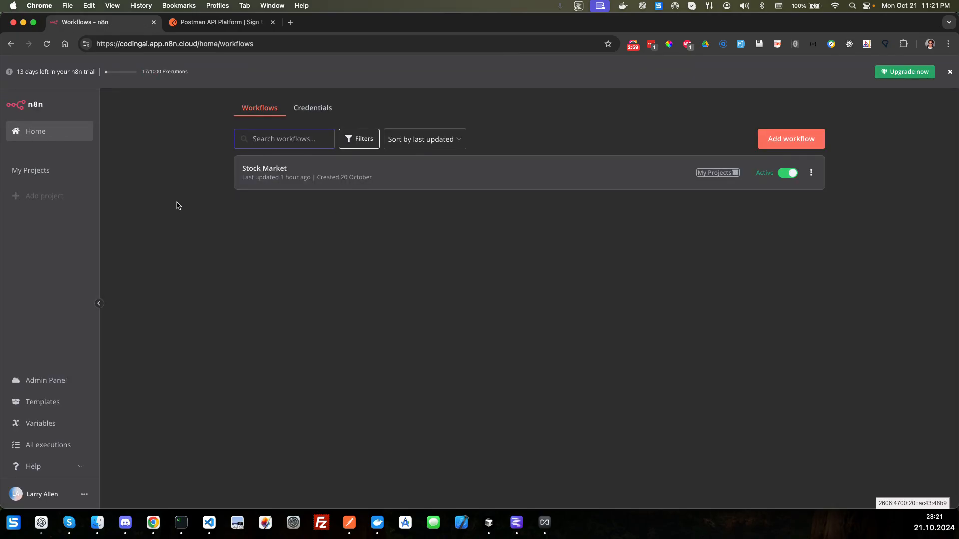
Step: Look at the Postman website and the TodoList spreadsheet's columns in Google Sheets, returning to the n8n workflow list
click(194, 28)
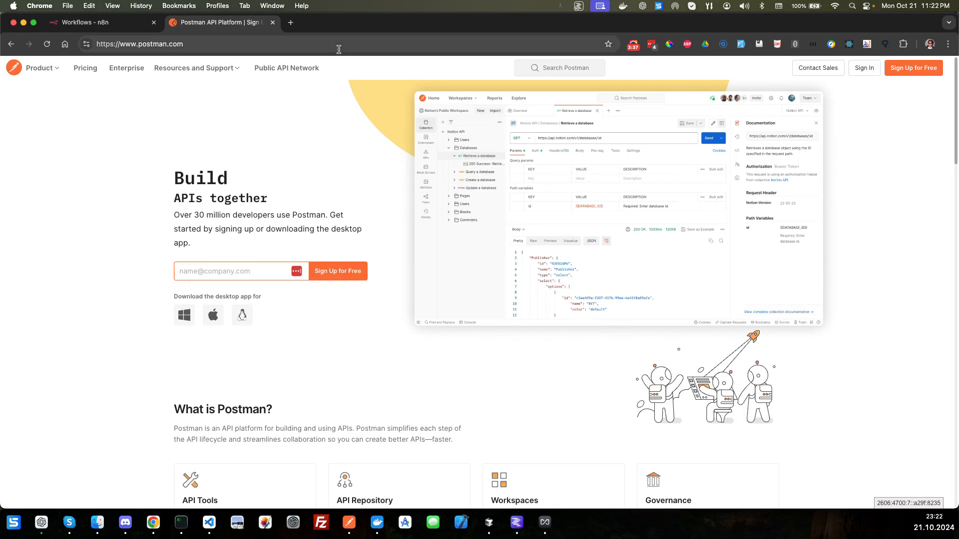
click(119, 24)
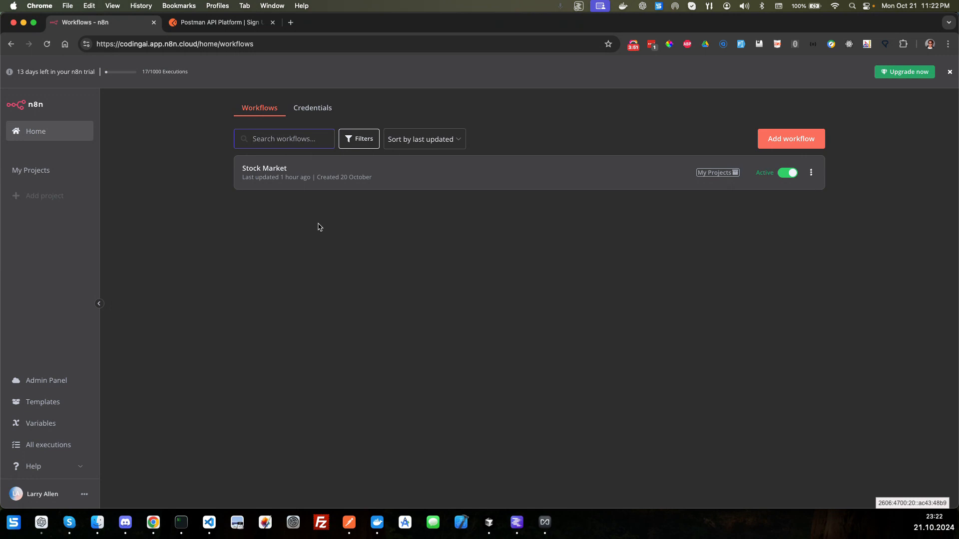
key(ctrl+Right)
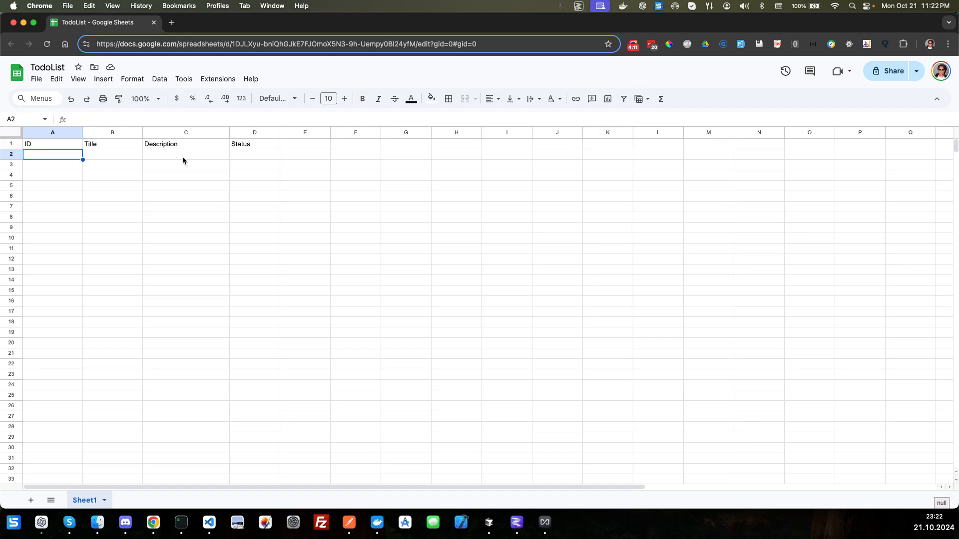
key(ctrl+Left)
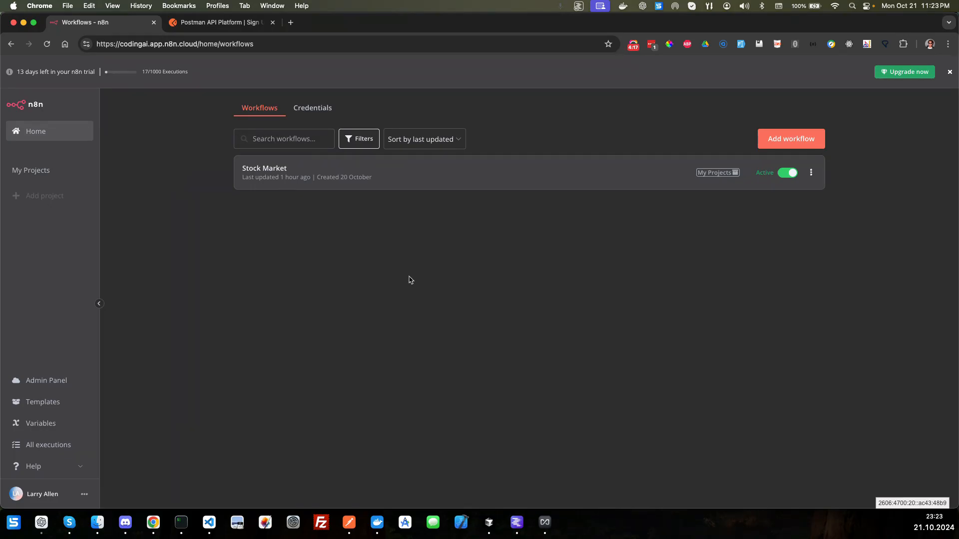
Step: Create a new workflow and delete its default manual trigger node
click(793, 142)
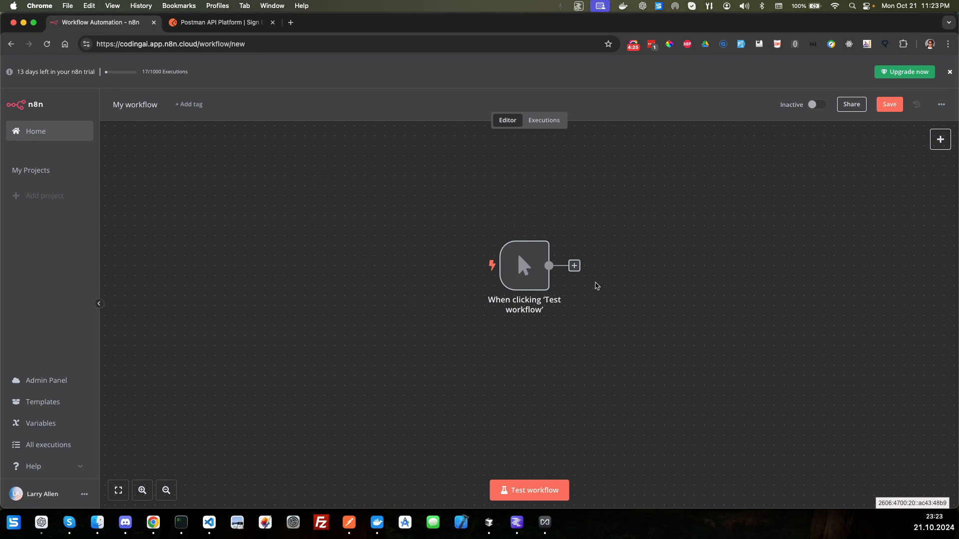
drag(525, 278, 255, 194)
mouse_move(224, 187)
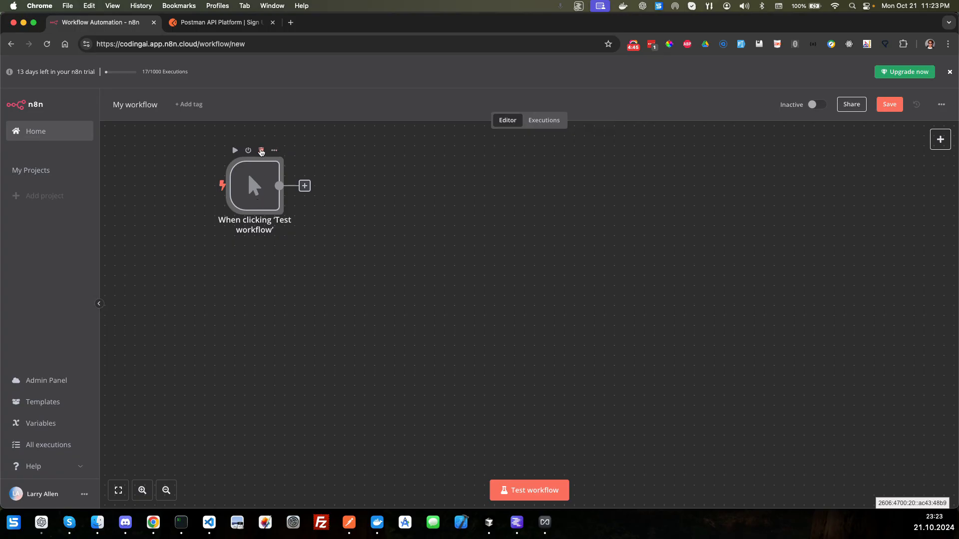
click(260, 150)
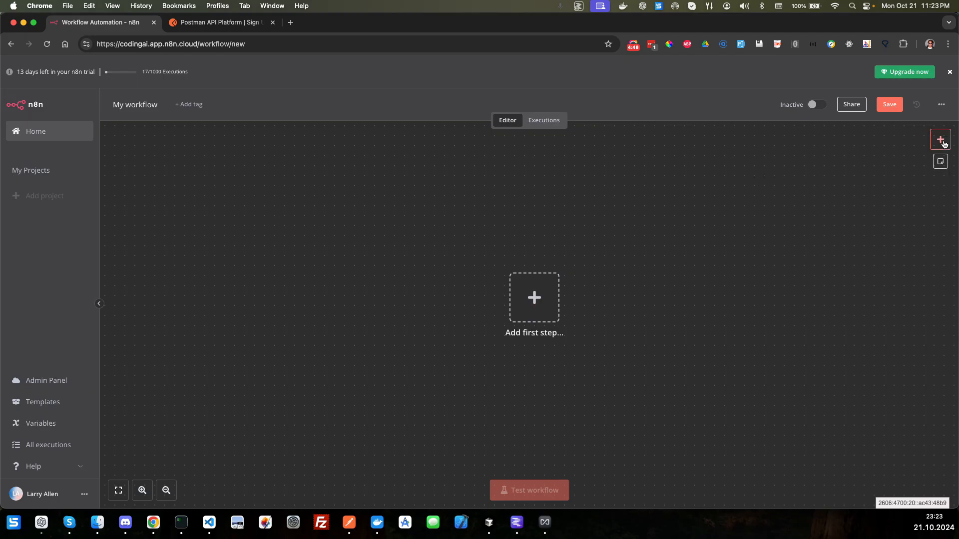
Step: Add a Webhook trigger as the workflow's first node and set its HTTP method to POST
click(944, 145)
click(535, 301)
click(535, 301)
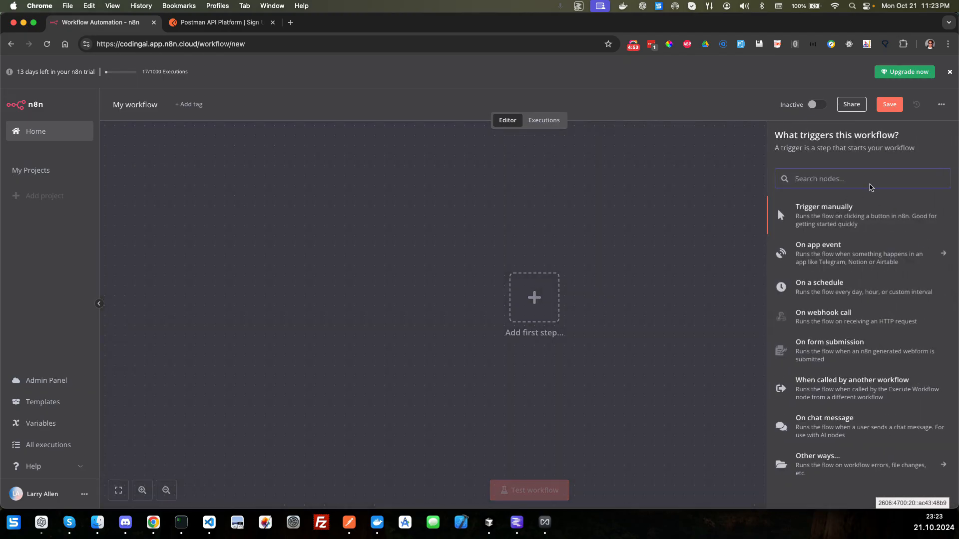
text(webhoo)
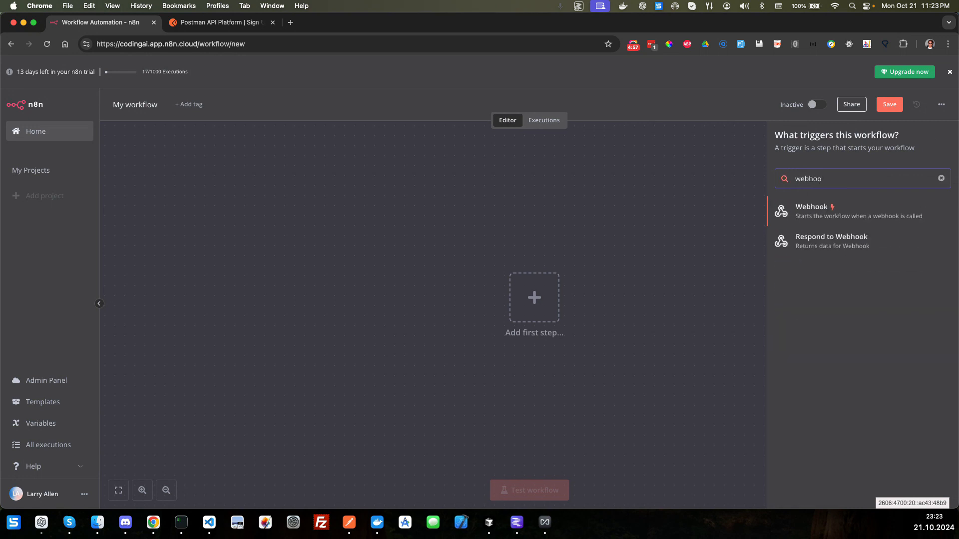
click(823, 212)
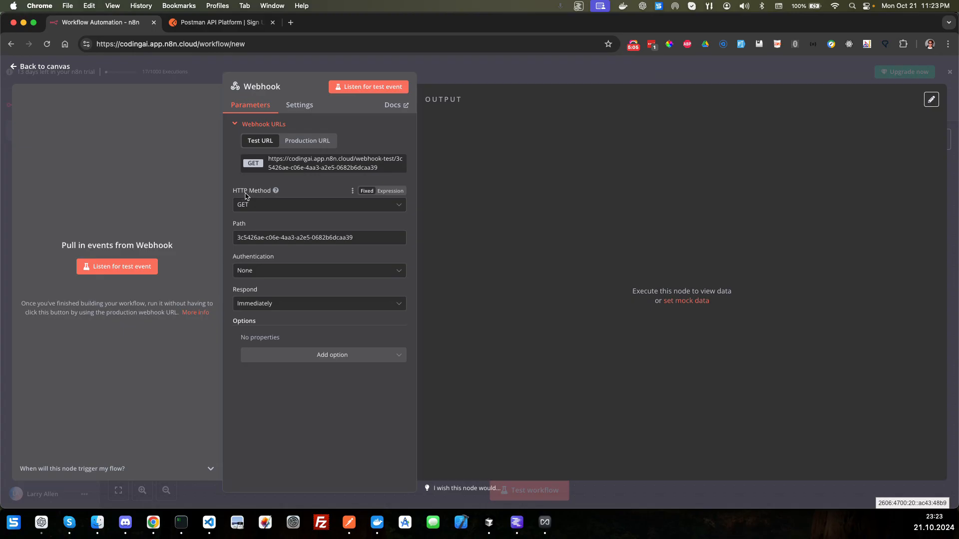
click(287, 215)
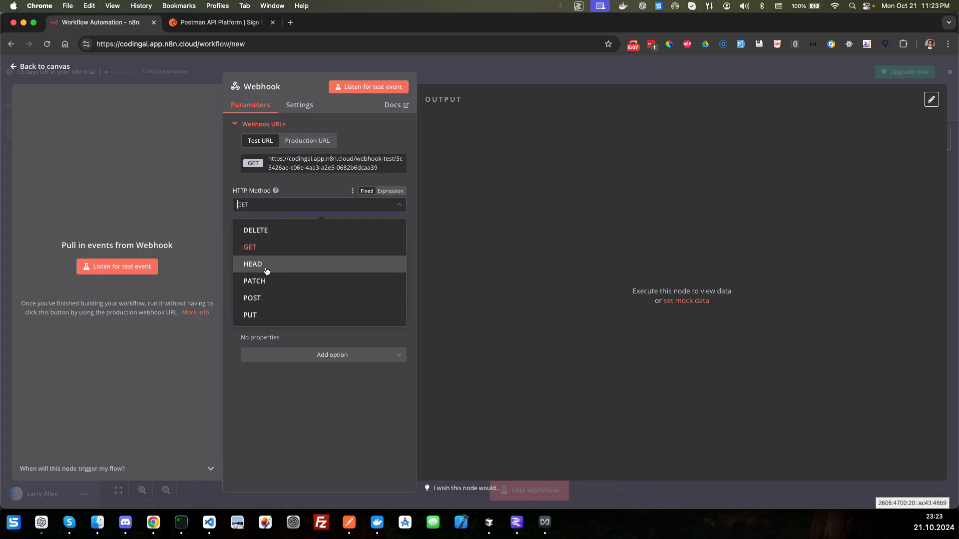
click(258, 299)
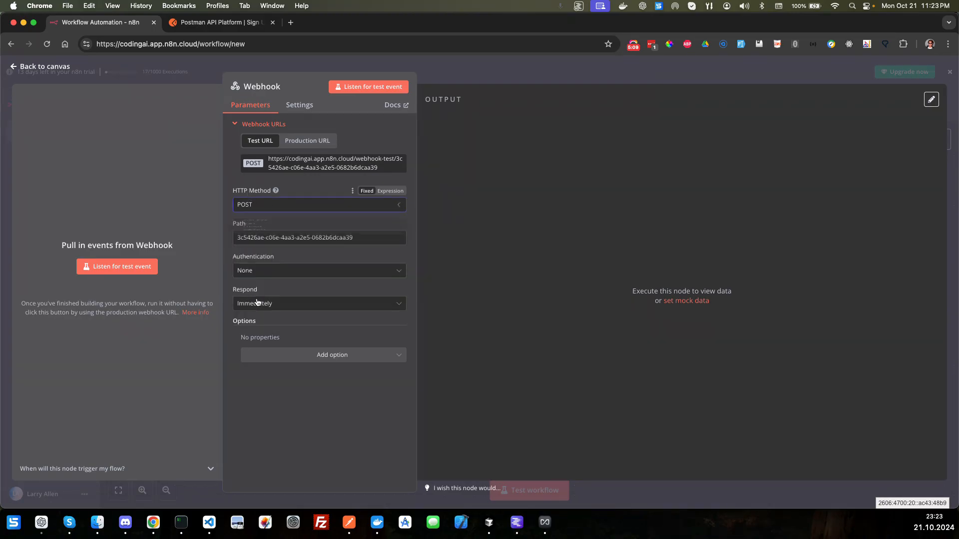
Step: Set the webhook's path to "add" and copy its test URL
click(297, 238)
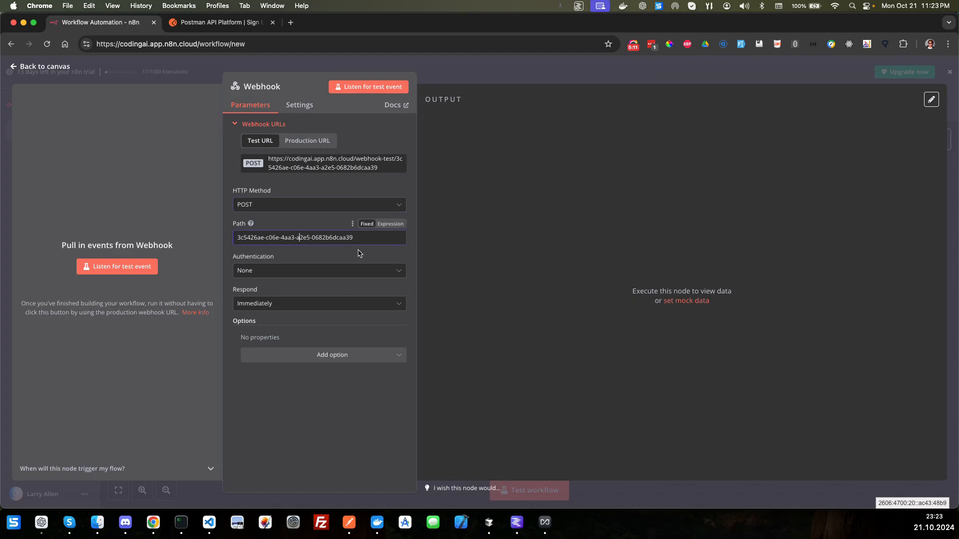
key(super+a)
key(BackSpace)
text(add)
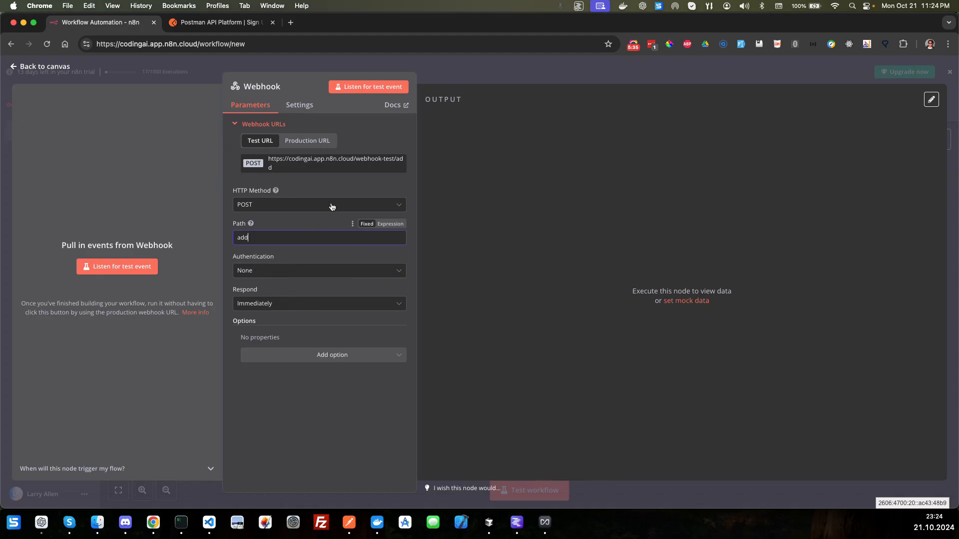
click(332, 170)
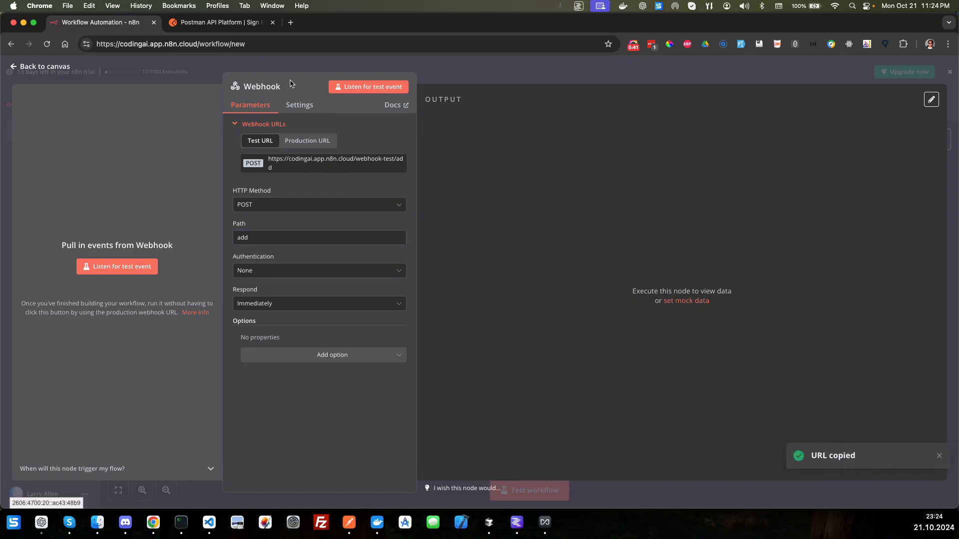
Step: Close the Webhook node's settings, switch to Postman and create a collection named n8n
click(53, 68)
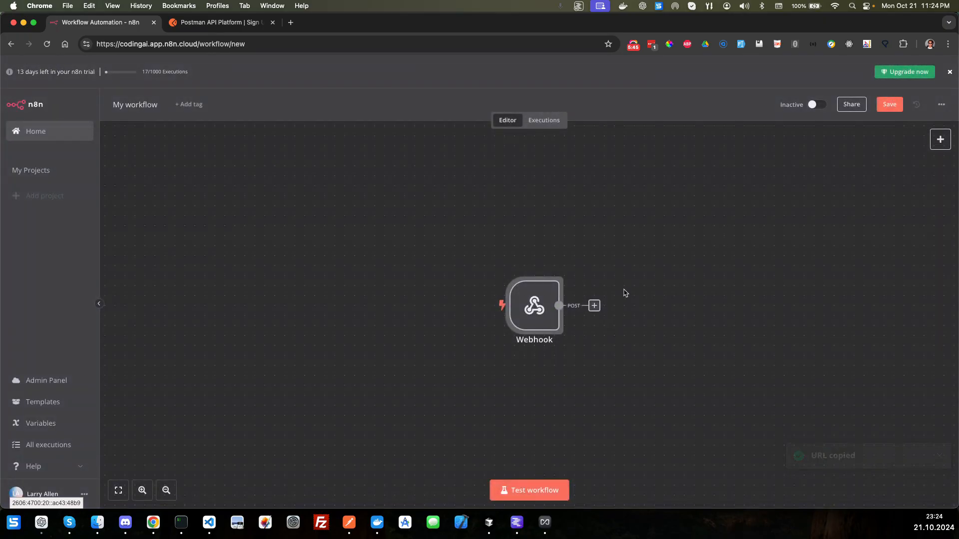
key(super+Tab)
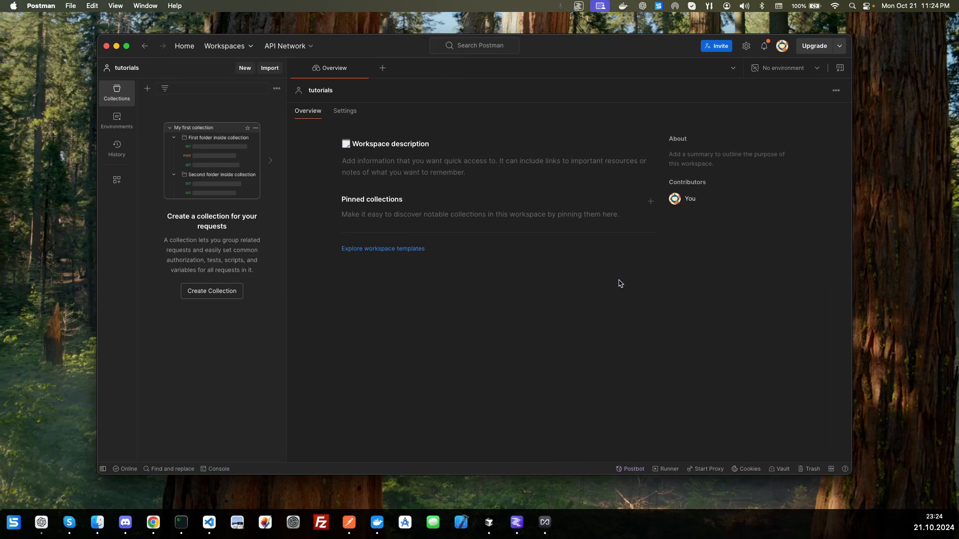
drag(578, 48, 597, 43)
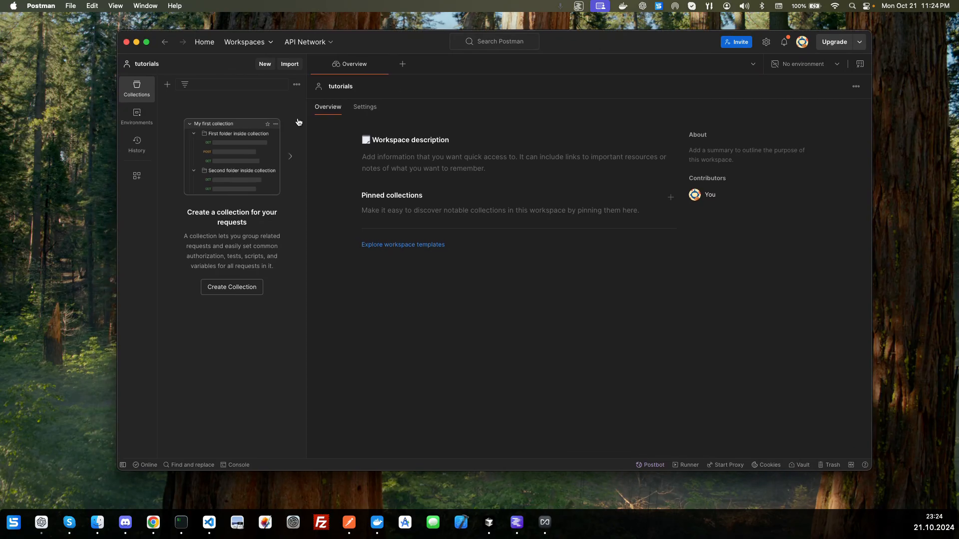
click(234, 287)
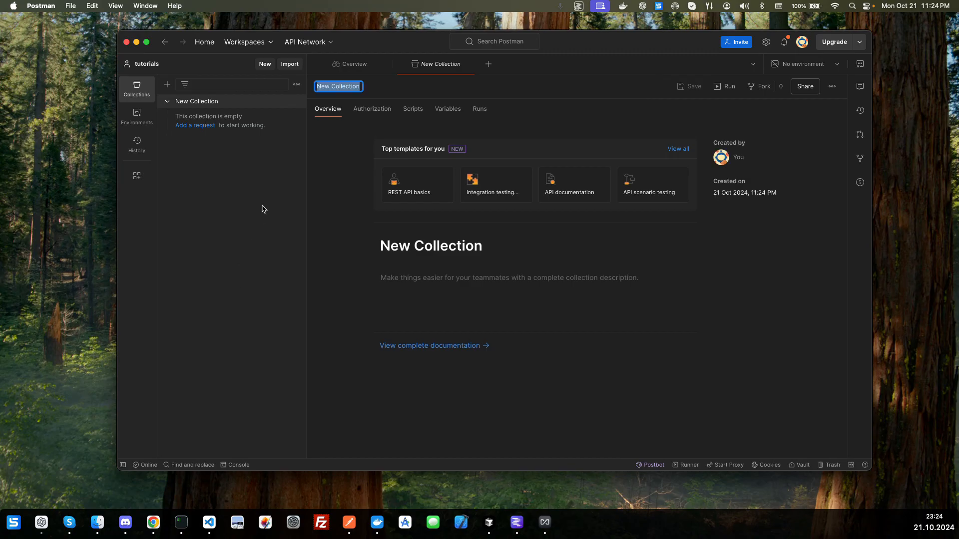
text(n8n)
key(Return)
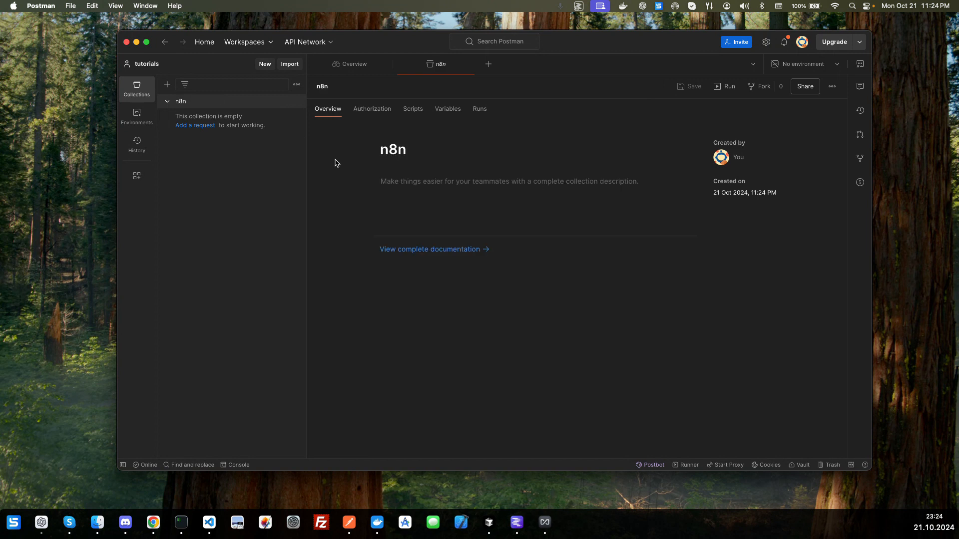
Step: Add a request named "Add Todo" to the n8n collection
click(202, 126)
click(387, 88)
text(Add Todo)
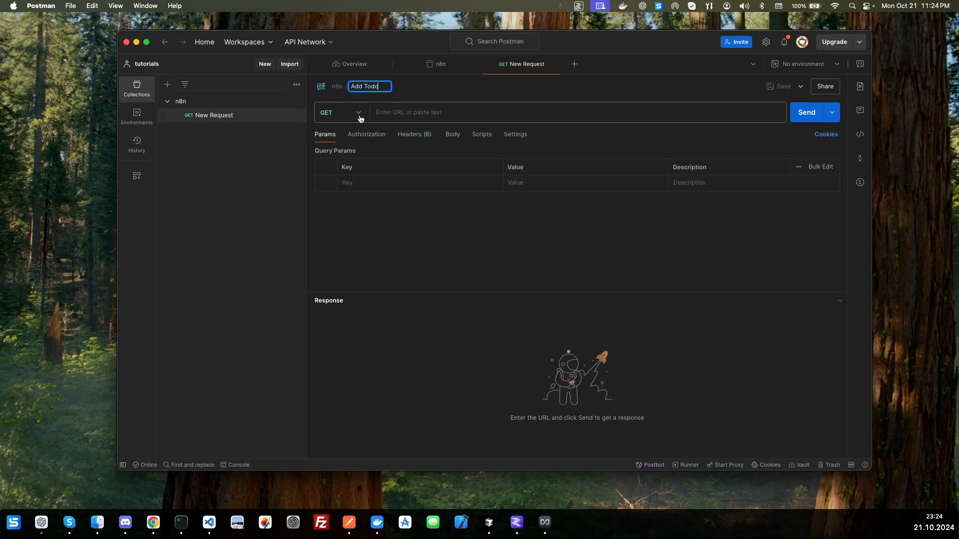
Step: Set the Add Todo request's method to POST and paste the copied webhook test URL as its address
click(358, 117)
click(331, 154)
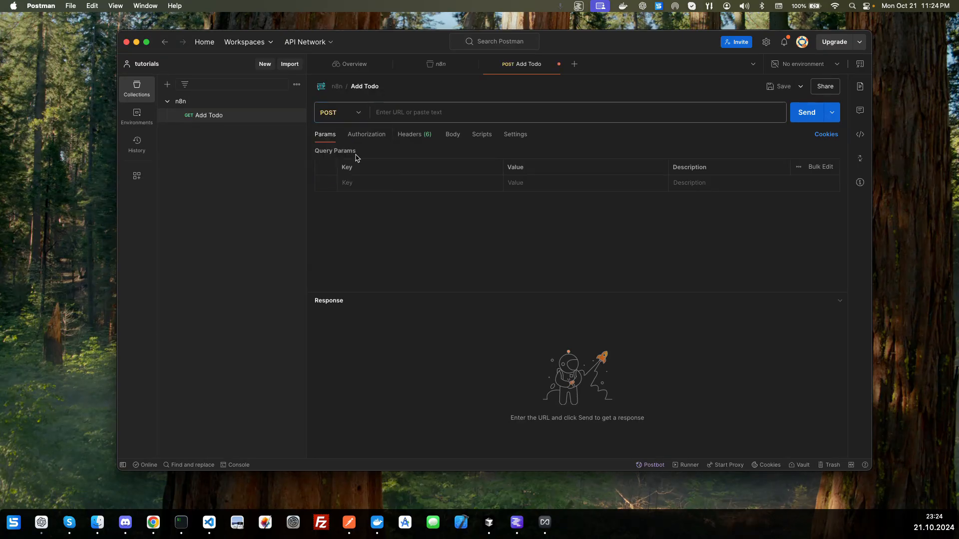
click(422, 115)
key(super+v)
click(418, 225)
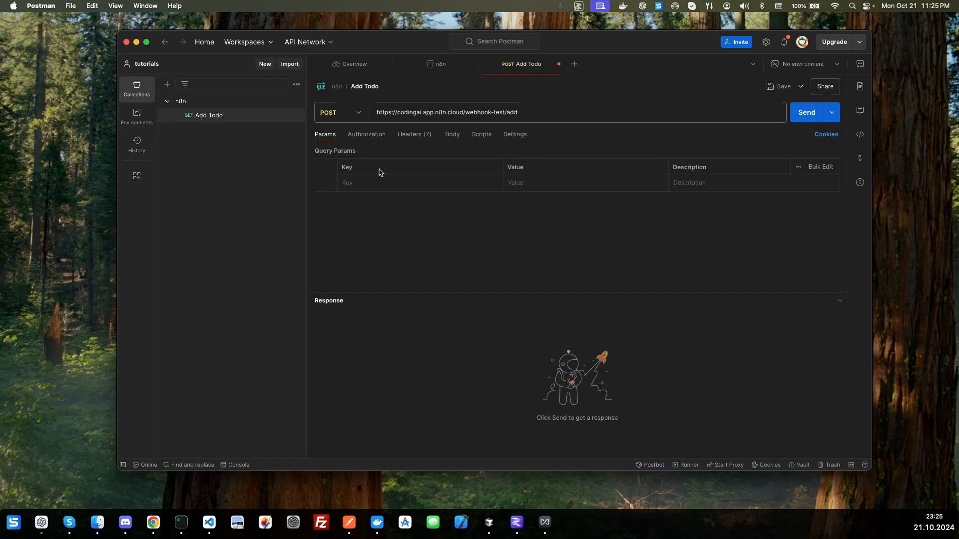
click(359, 134)
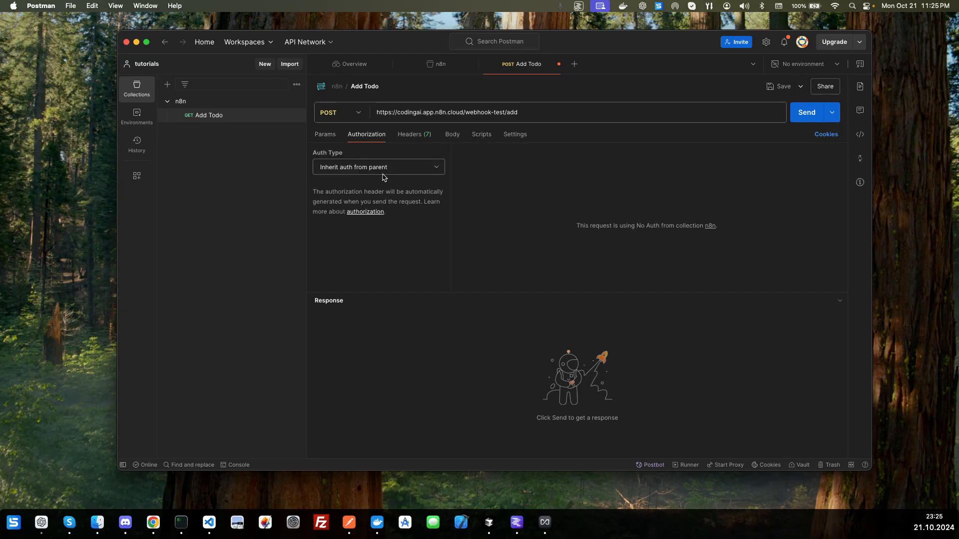
click(392, 169)
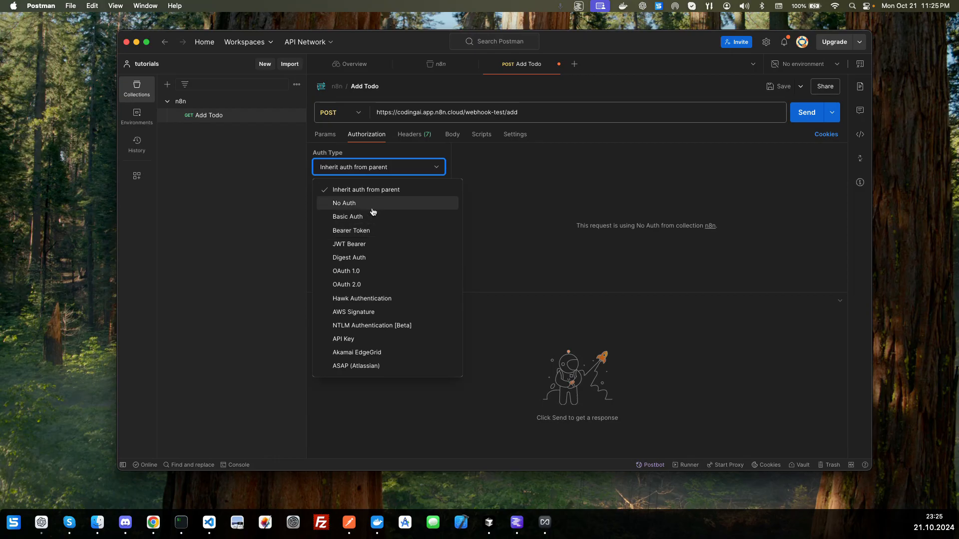
click(545, 178)
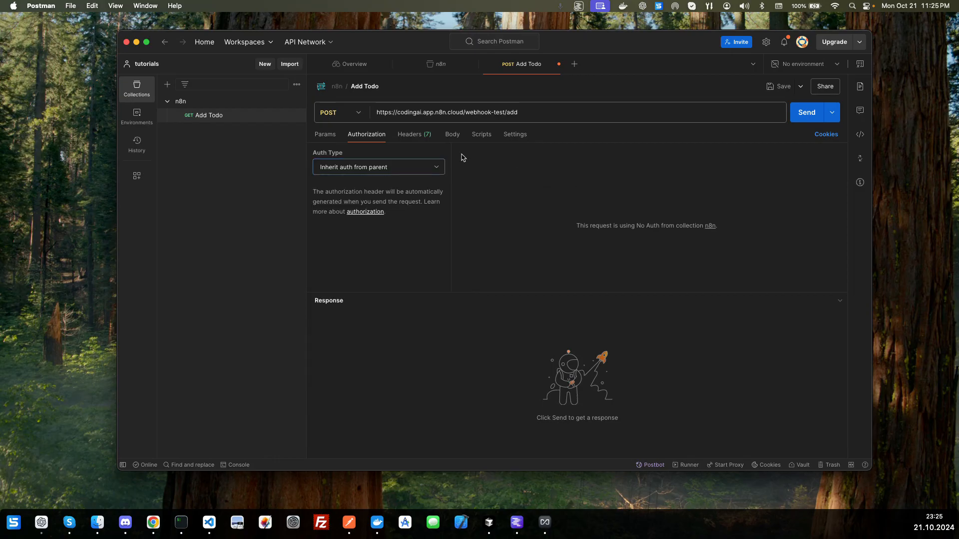
click(424, 137)
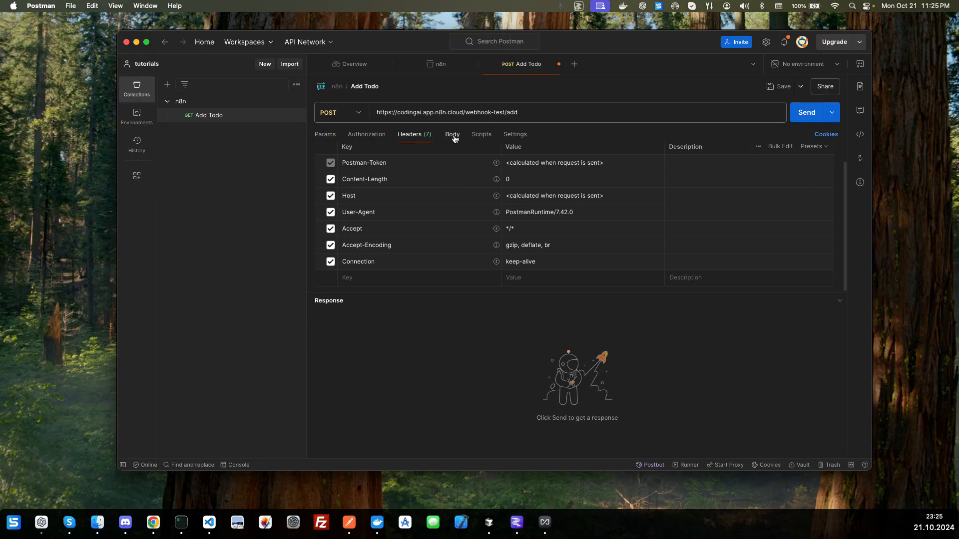
Step: Set the Add Todo request's body to raw data in JSON format
click(453, 138)
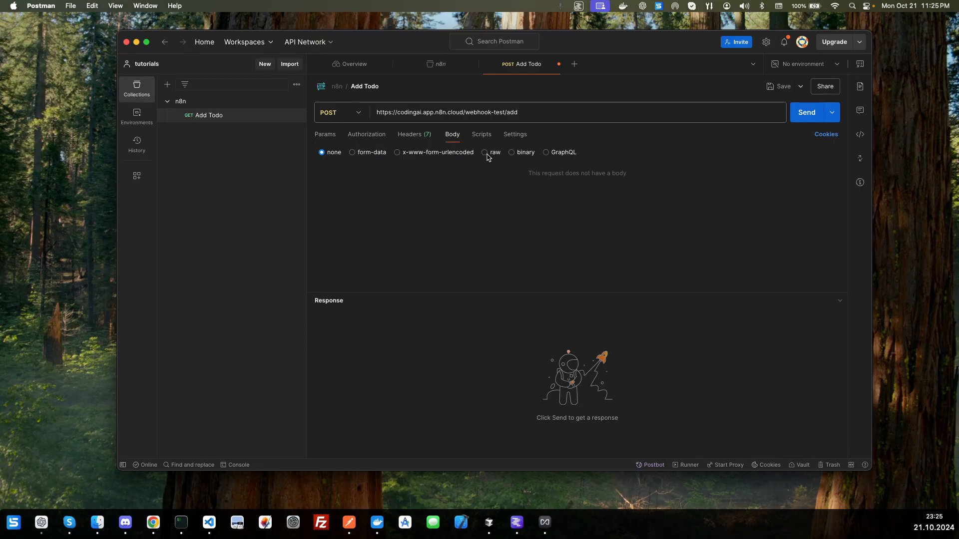
click(485, 153)
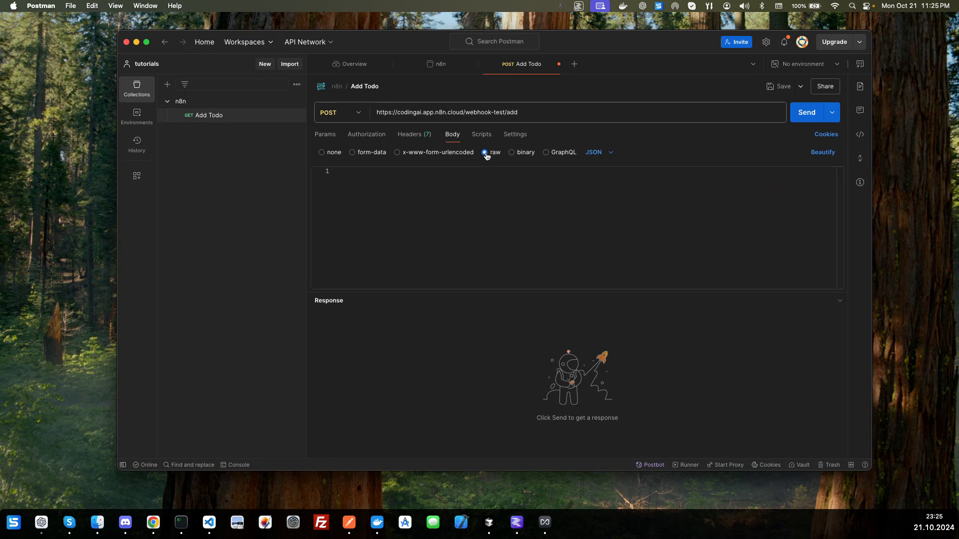
click(610, 153)
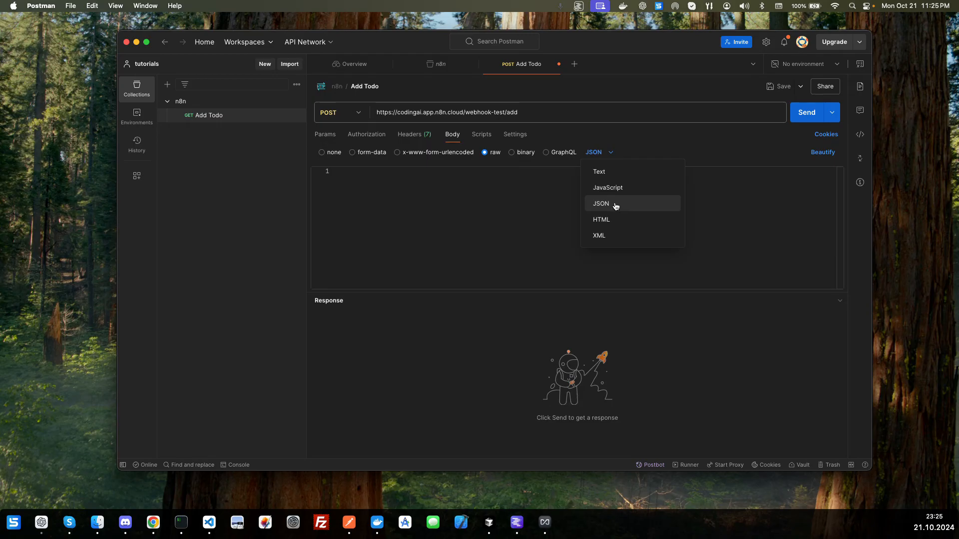
click(616, 206)
click(615, 202)
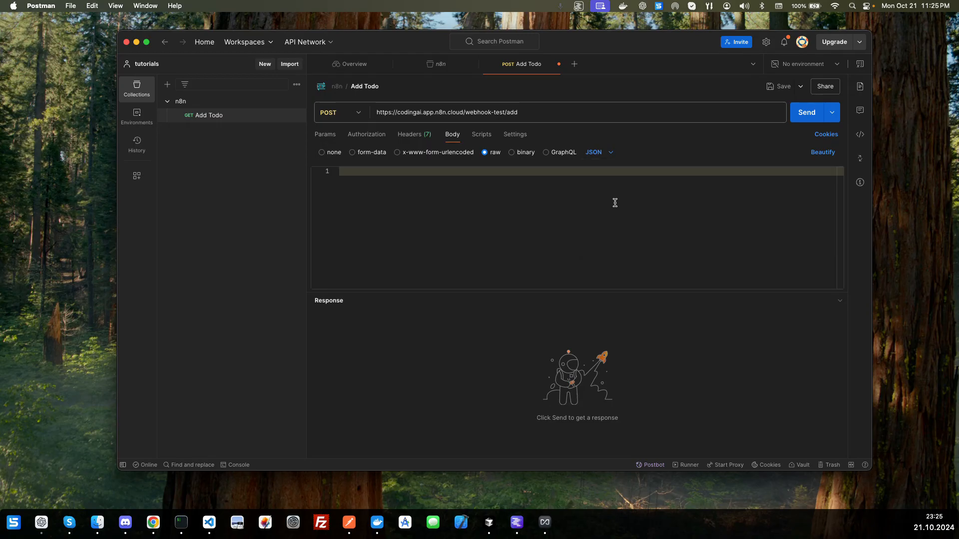
Step: Write a JSON body with title "Todo 1" and description "This is a todo", and save the request
text({)
key(Return)
text(")
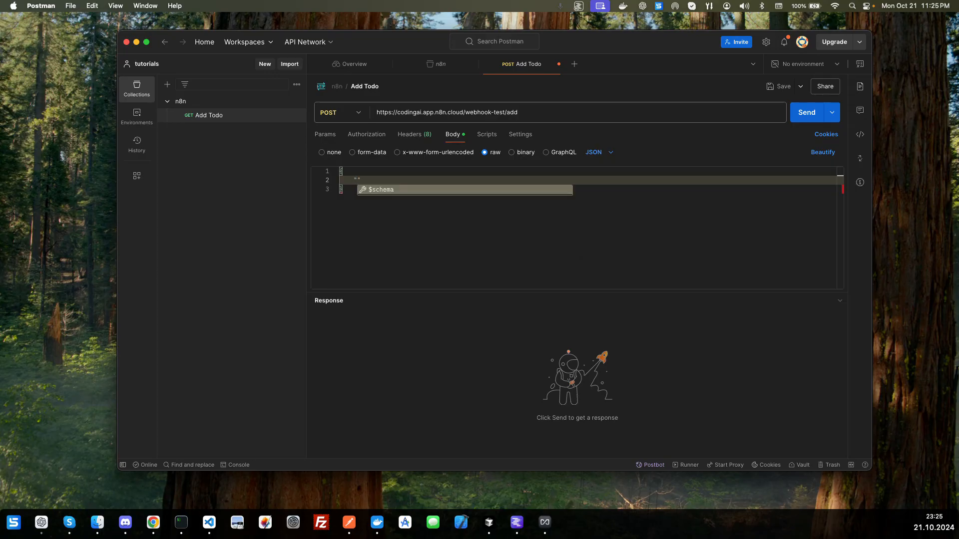
text(title)
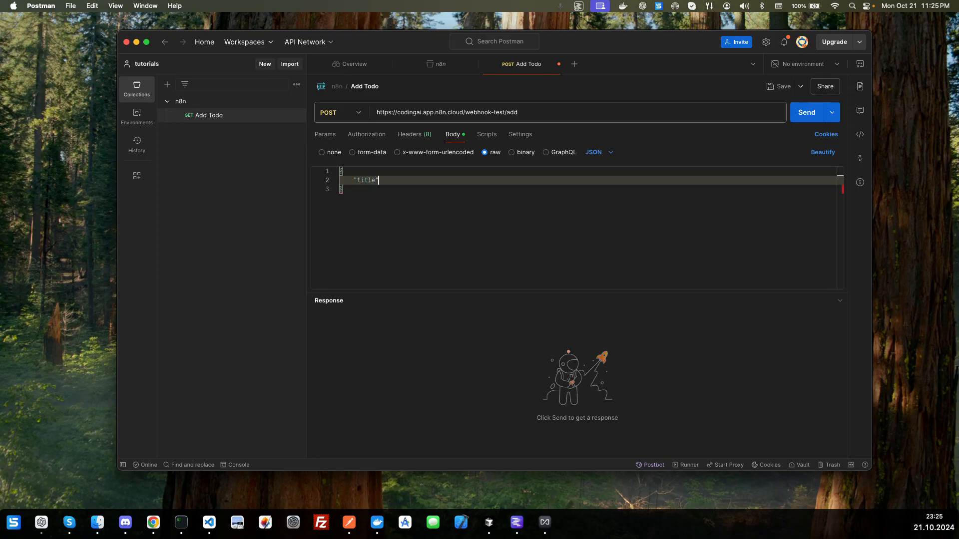
text(": "Tod)
text(o 1",)
text("descrip)
text(tion":)
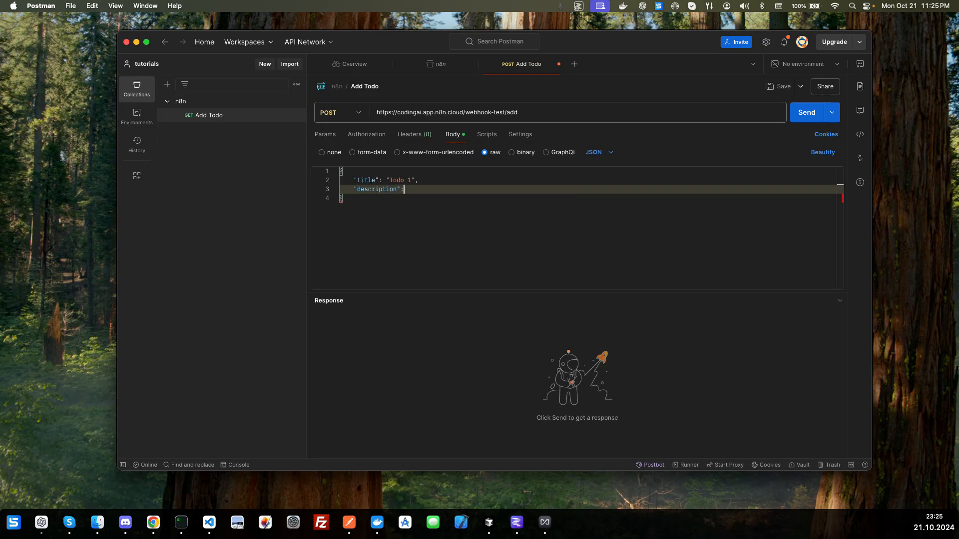
text( "This is a todo)
key(super+s)
Step: Switch back to n8n, move the Webhook node to the canvas's upper-left area and connect an Edit Fields (Set) node after it
key(ctrl+Right)
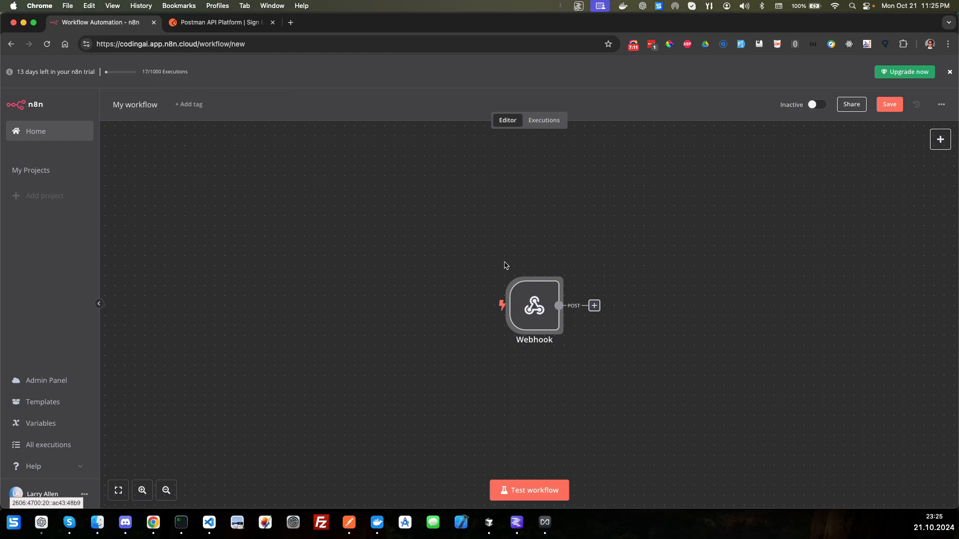
drag(528, 296, 255, 190)
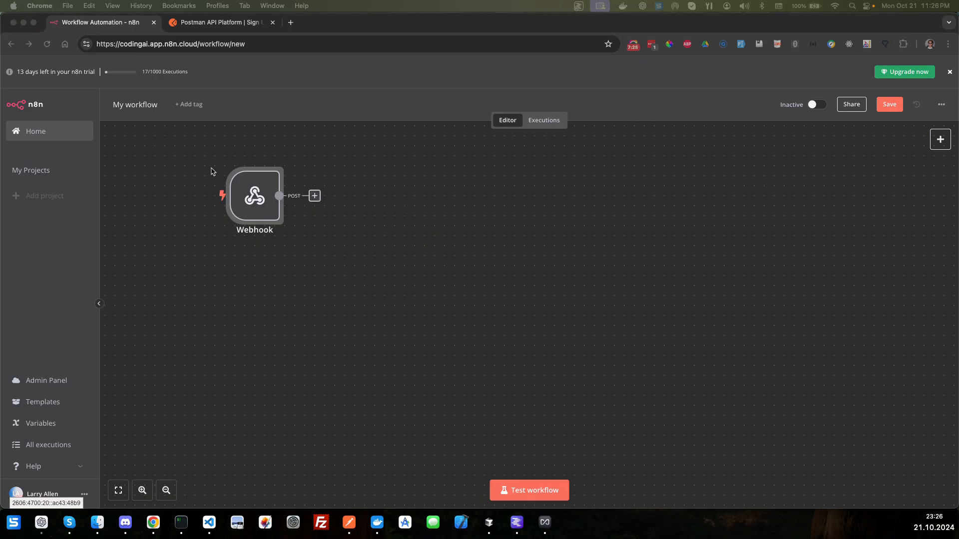
key(super+Tab)
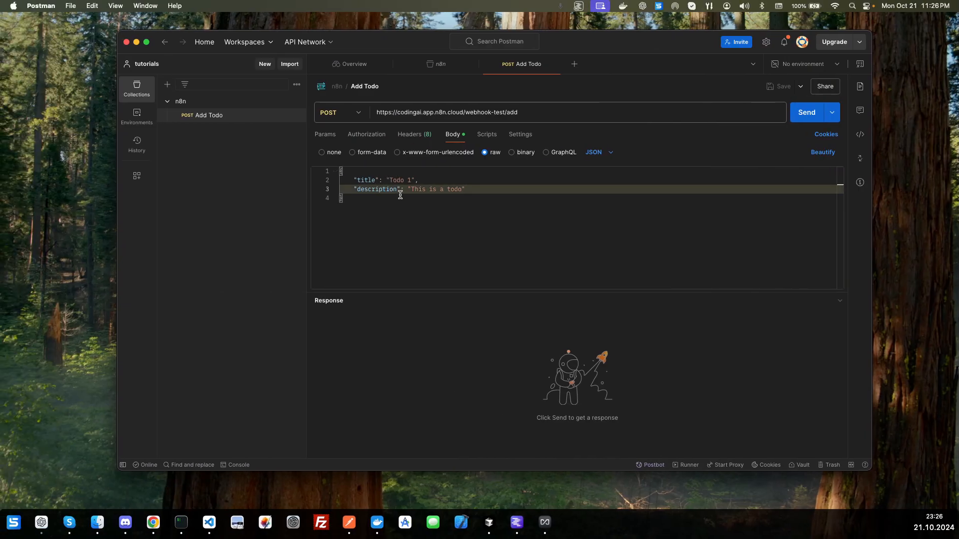
key(super+Tab)
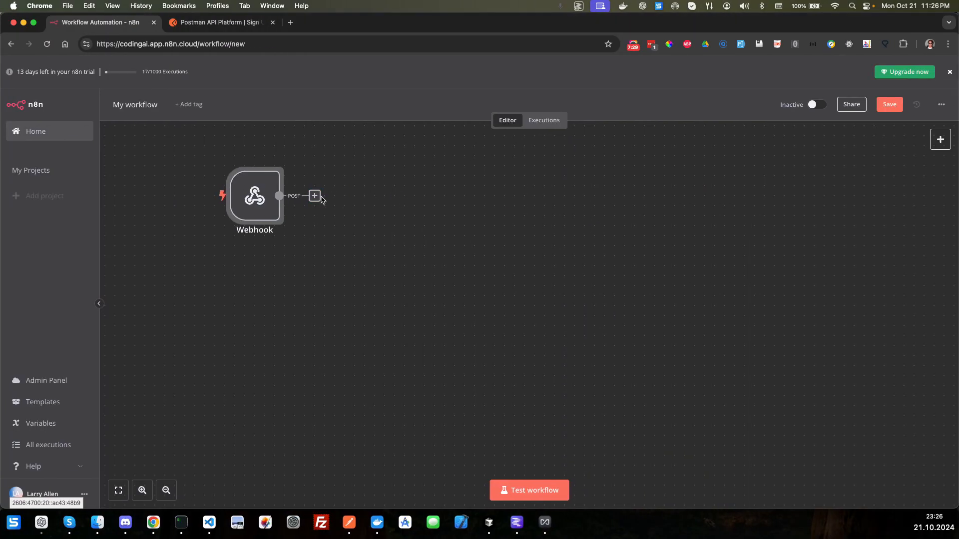
click(315, 196)
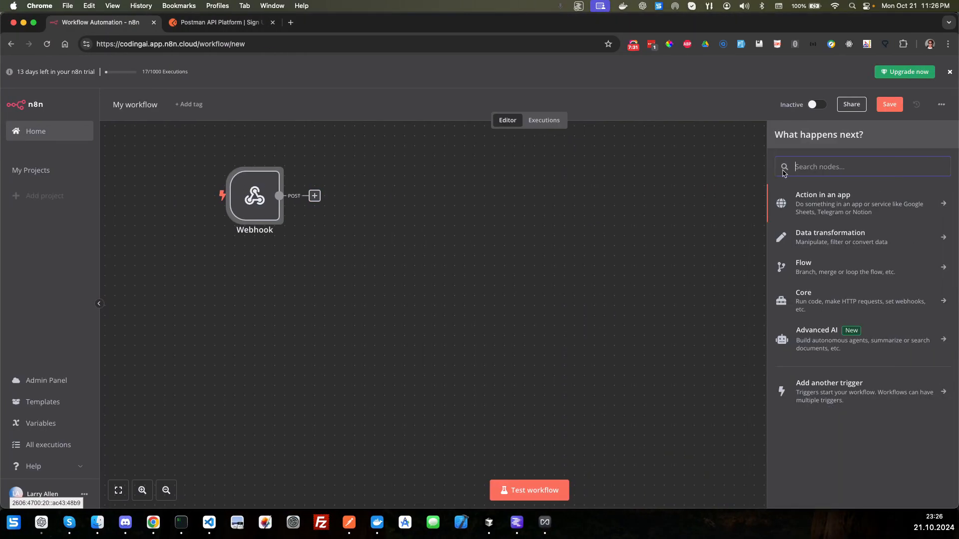
text(set)
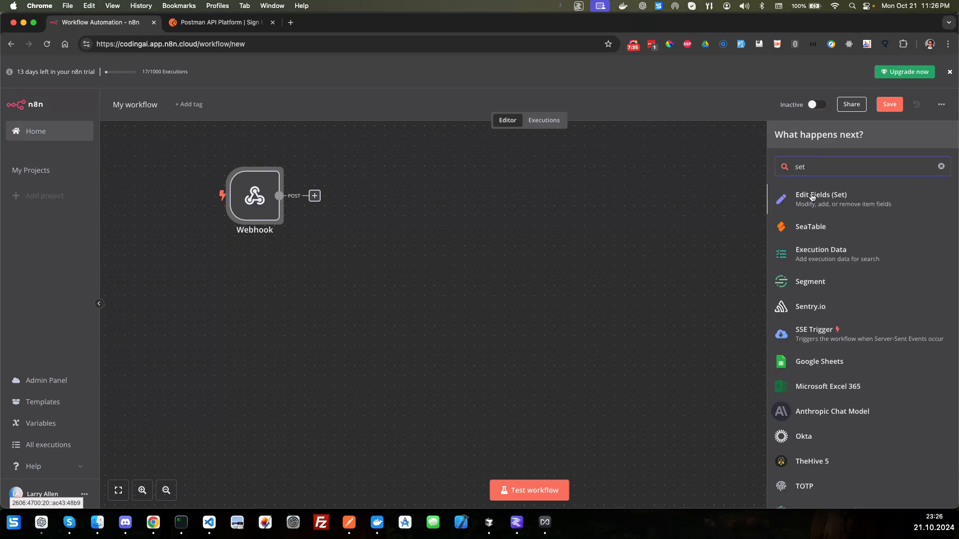
click(812, 198)
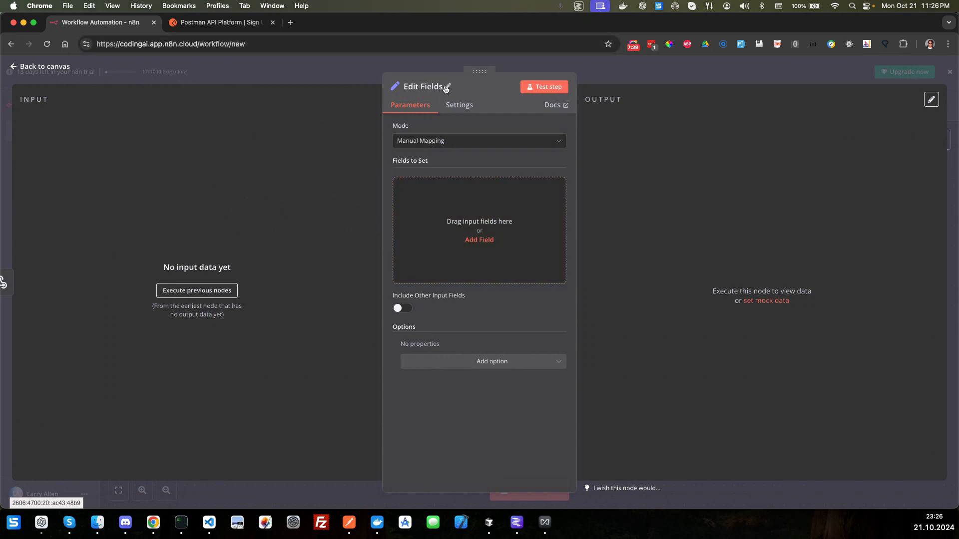
Step: Rename the Edit Fields node to "Set Add Fields"
click(445, 87)
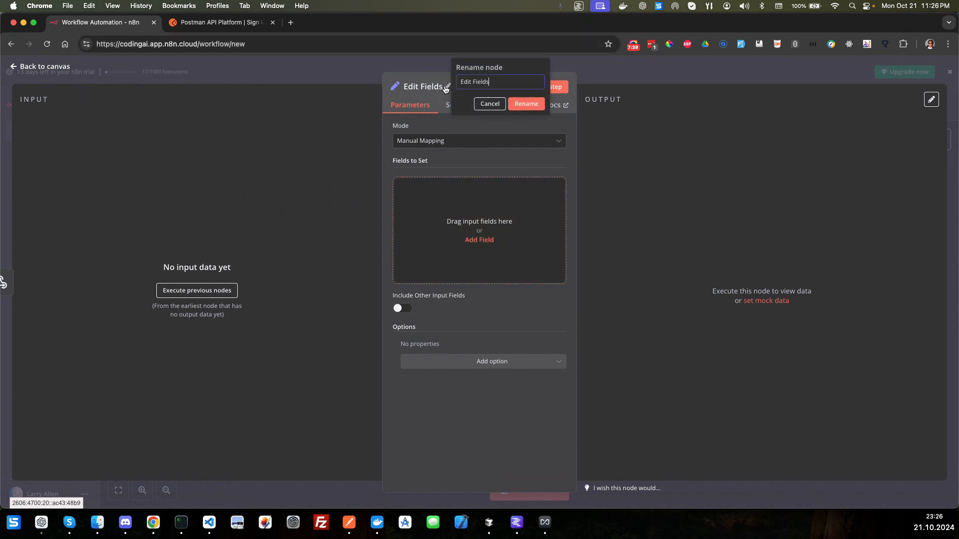
triple_click(533, 80)
text(Set Add Fields)
click(525, 104)
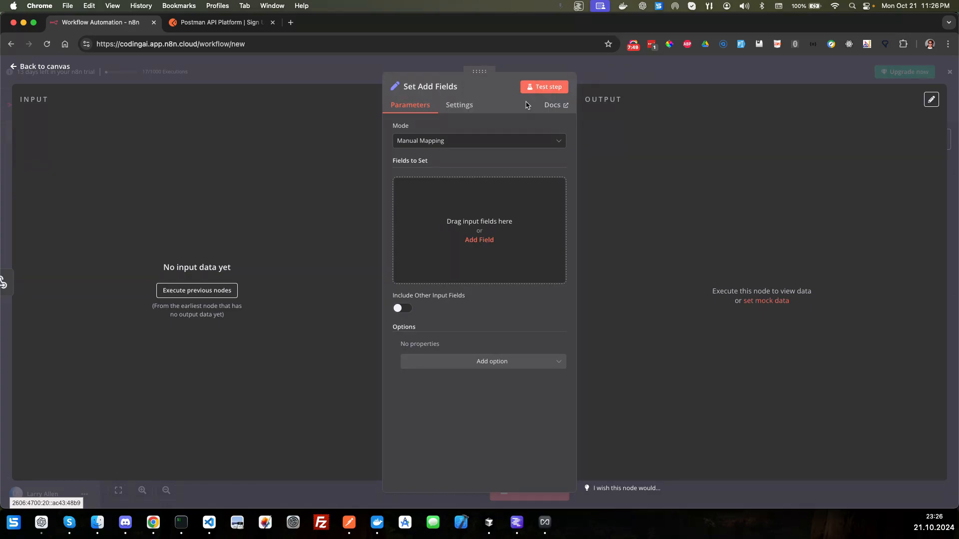
Step: Add a string field to the Set Add Fields node with its name given as the expression "id"
click(476, 244)
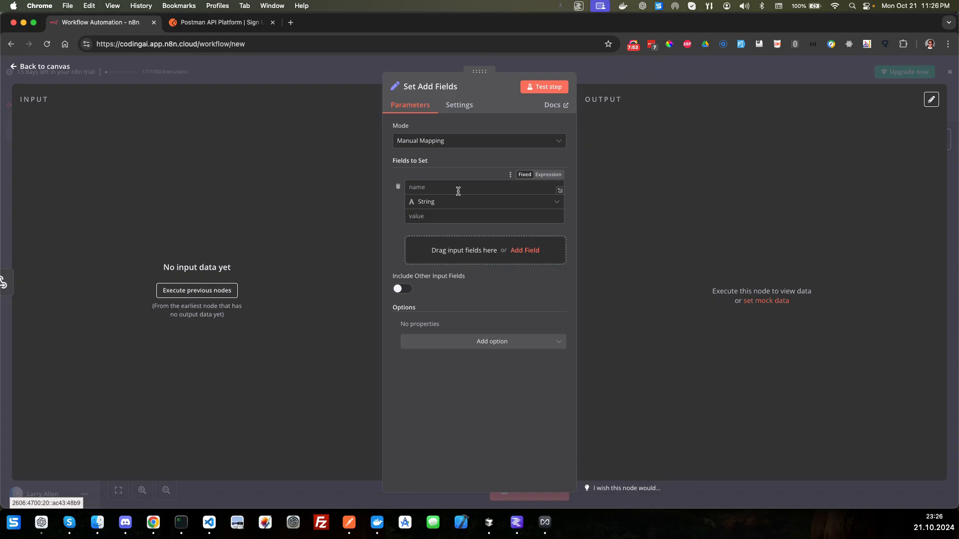
click(548, 175)
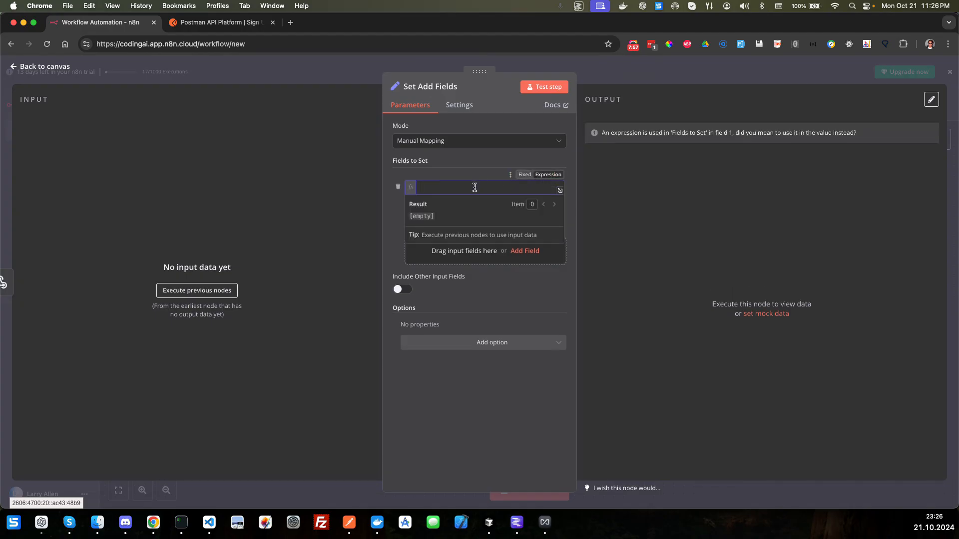
text(id)
Step: Set the id field's value to the expression {{ $json["body"]["id"] }}
click(464, 163)
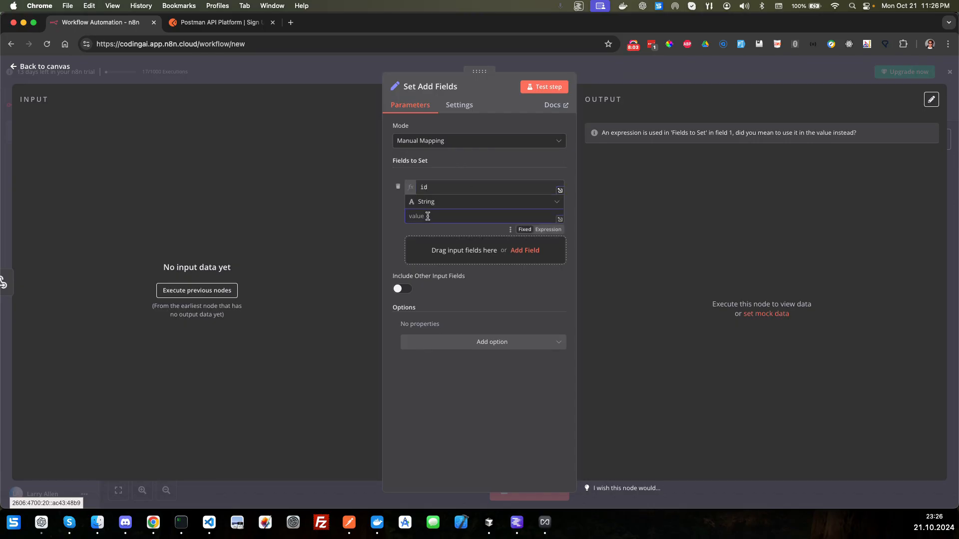
text(=)
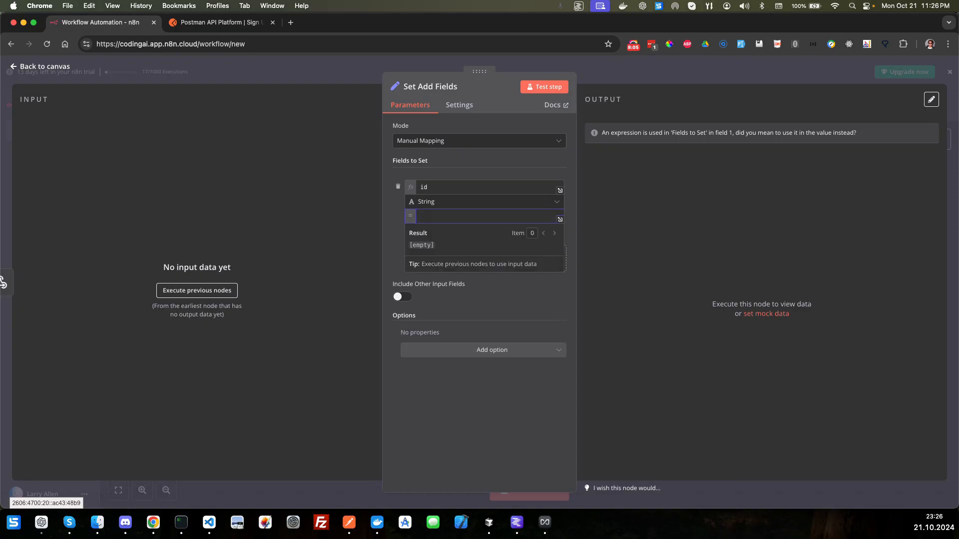
text({{)
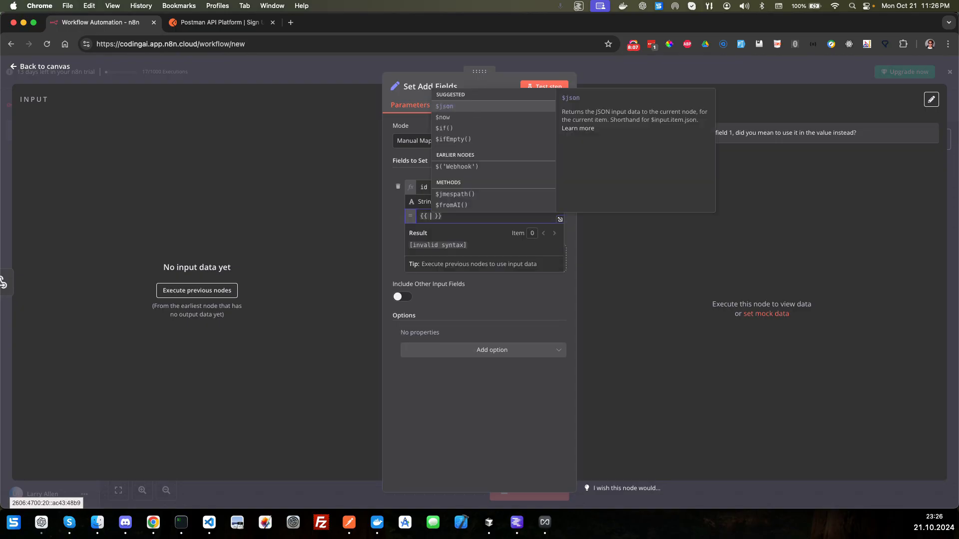
text($json)
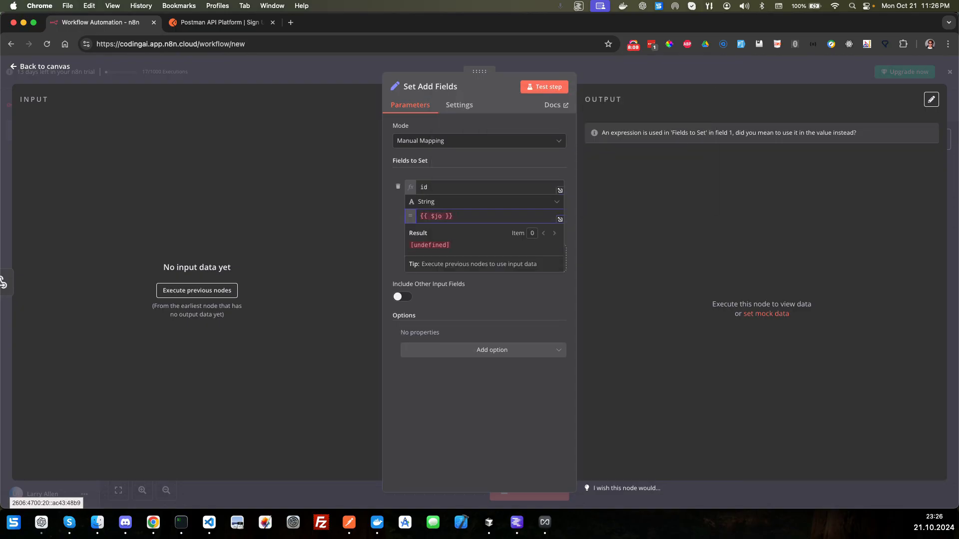
text(["body"])
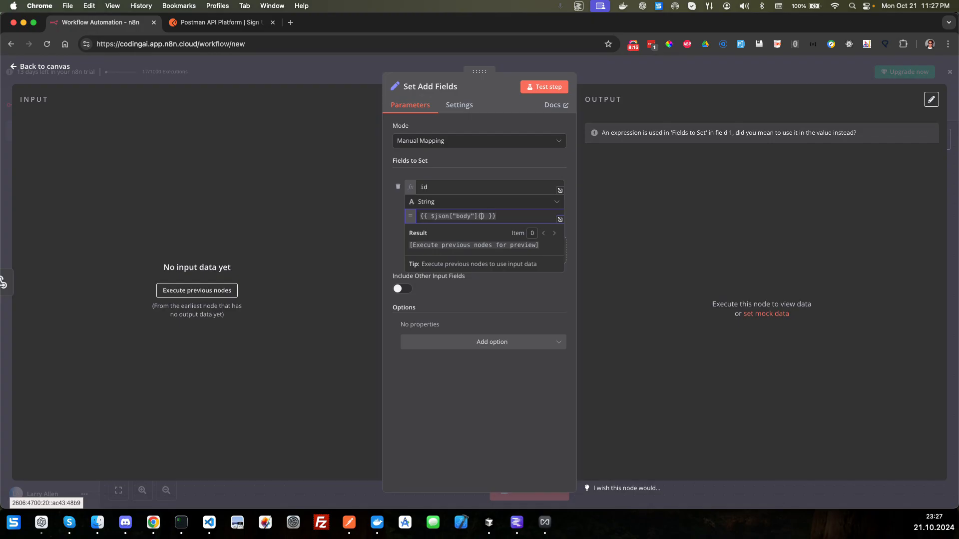
text([)
key(Right)
key(BackSpace)
text(")
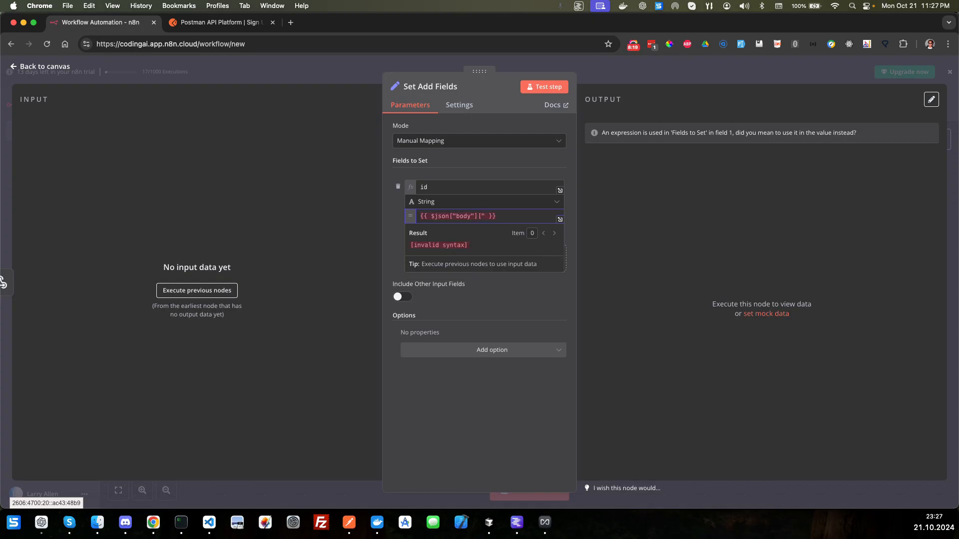
text(id"])
Step: Check the request body in Postman, return to n8n and make the id value {{ $json["body"]["id"] ? $json["body"]["id"] : null }}
key(super+shift+Left)
key(shift+Right)
key(shift+Right)
key(shift+Right)
key(super+c)
key(super+Right)
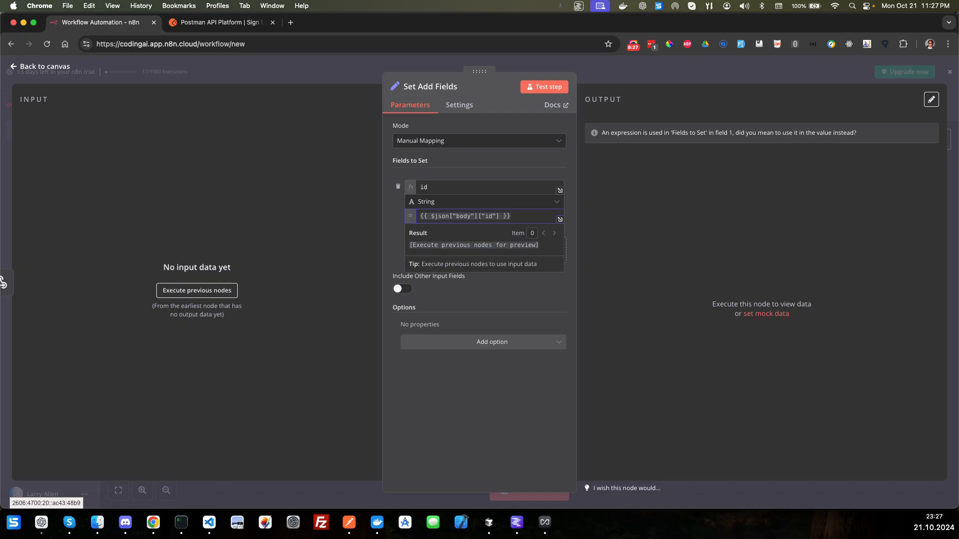
key(super+Tab)
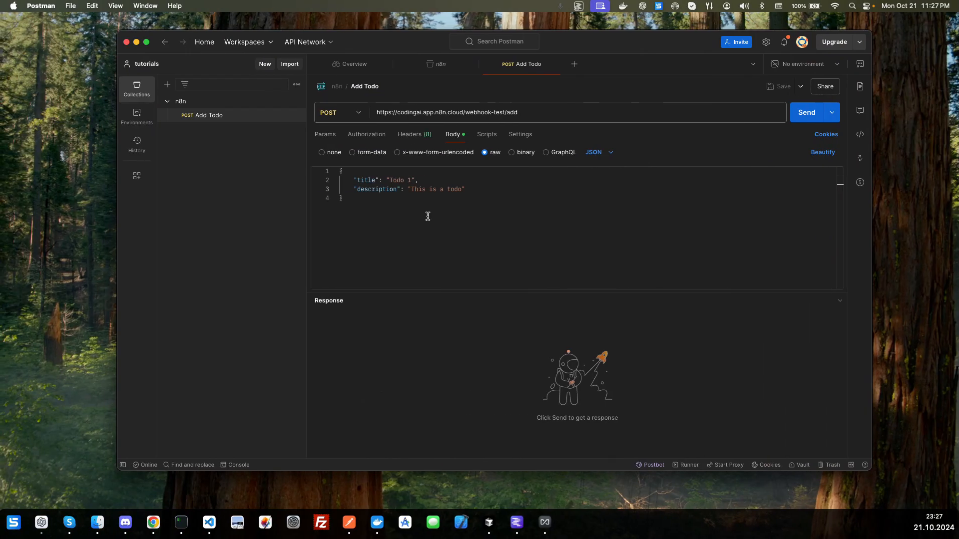
key(super+Tab)
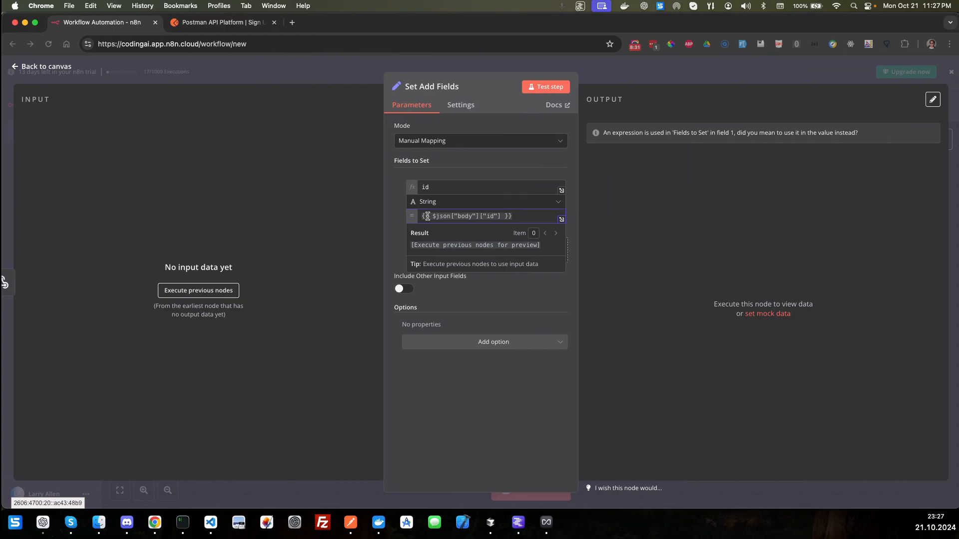
key(Left)
key(Left)
text(??)
key(BackSpace)
key(BackSpace)
key(super+v)
text(: )
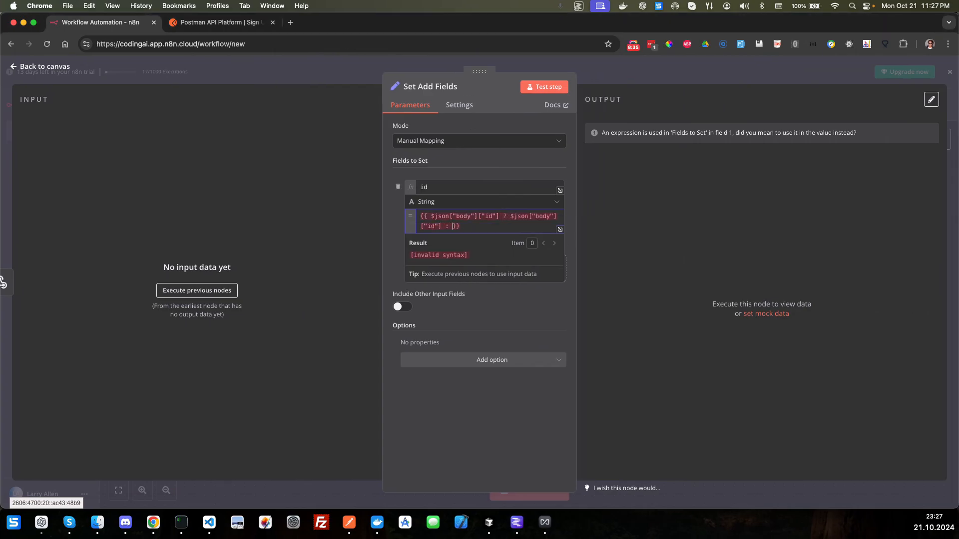
text(null)
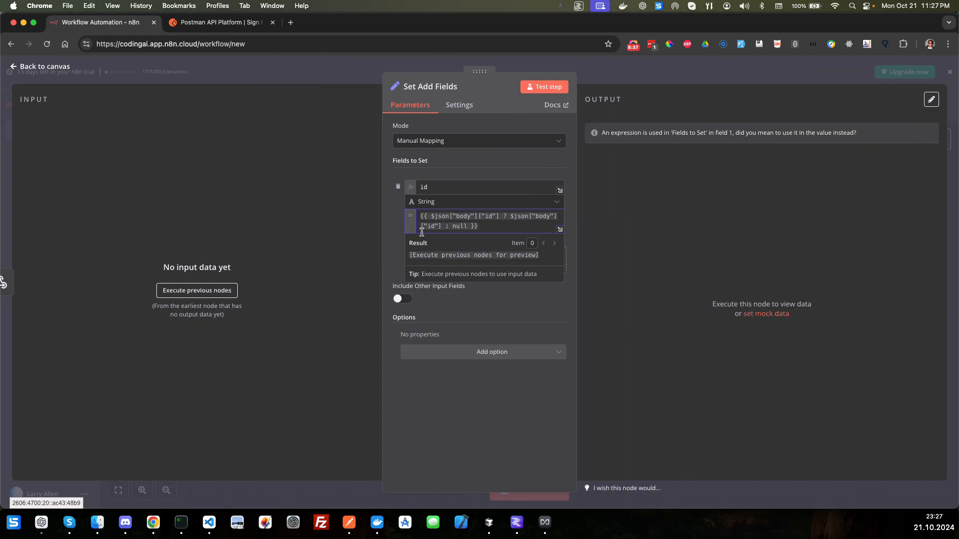
click(446, 306)
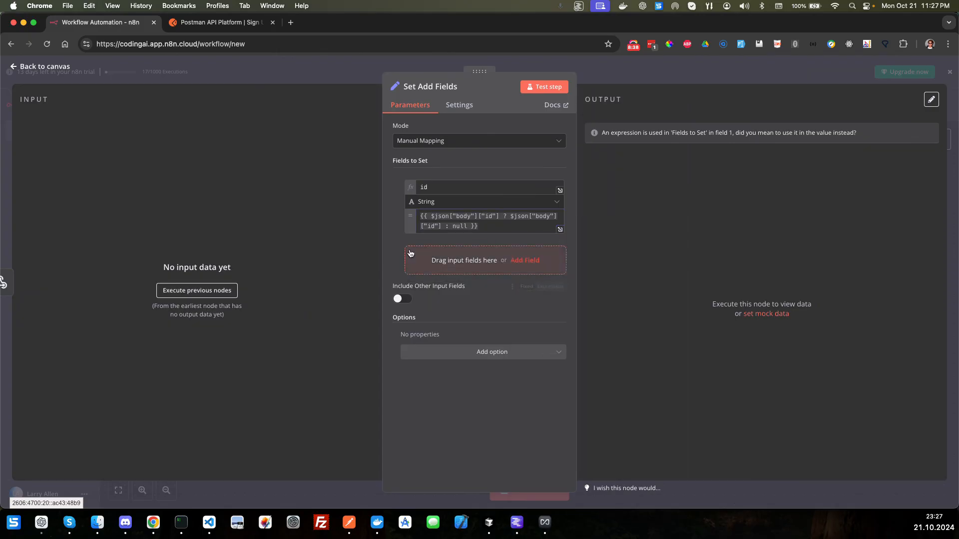
Step: Add one more string field below id with its name given as the expression "title", removing any surplus blank field
click(517, 261)
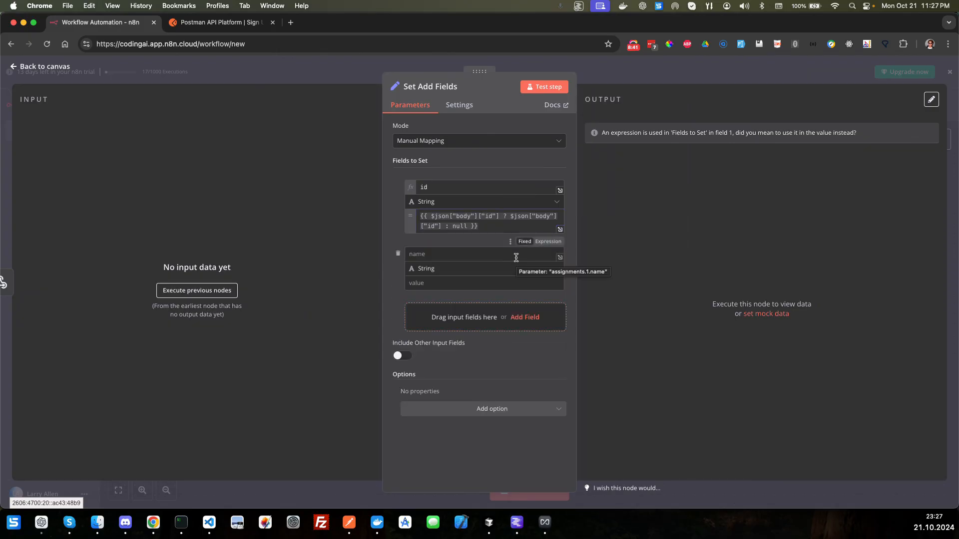
click(525, 318)
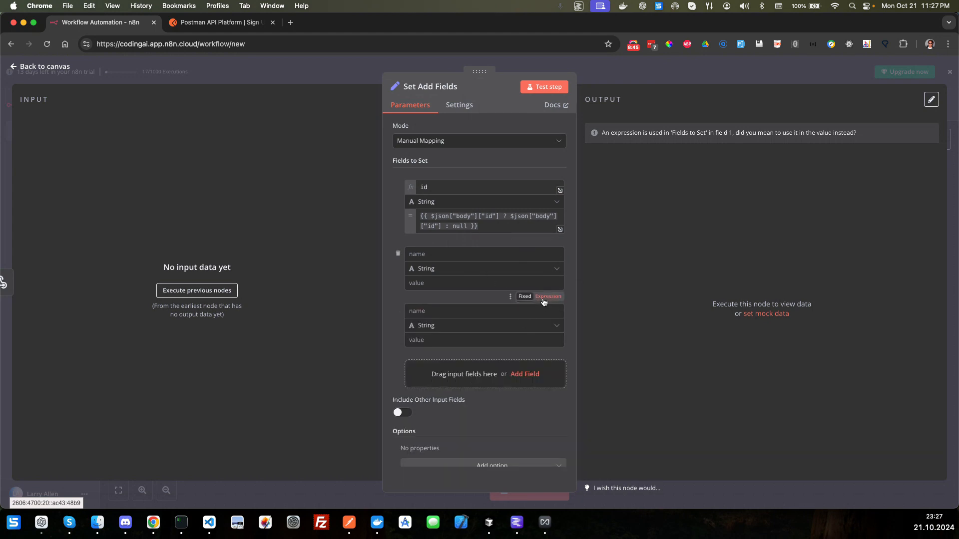
click(543, 301)
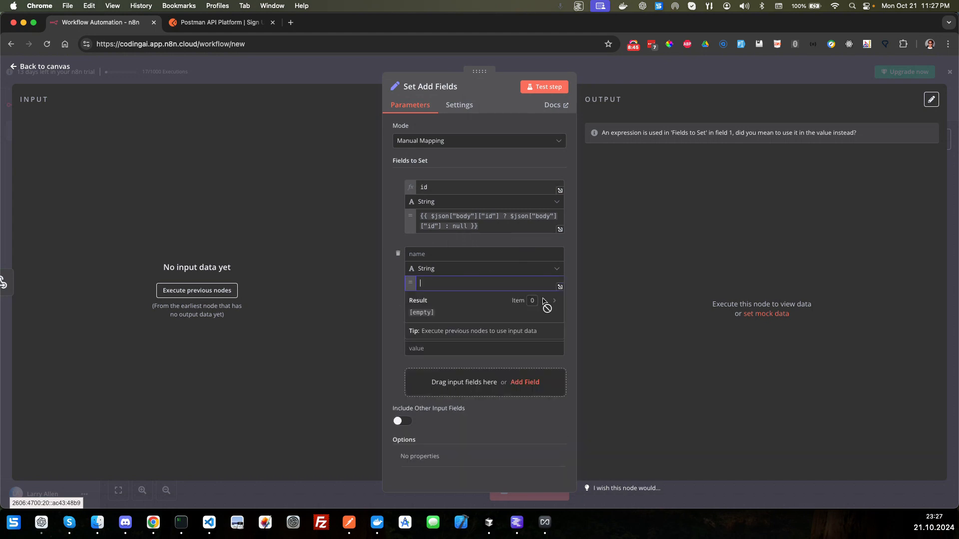
click(398, 255)
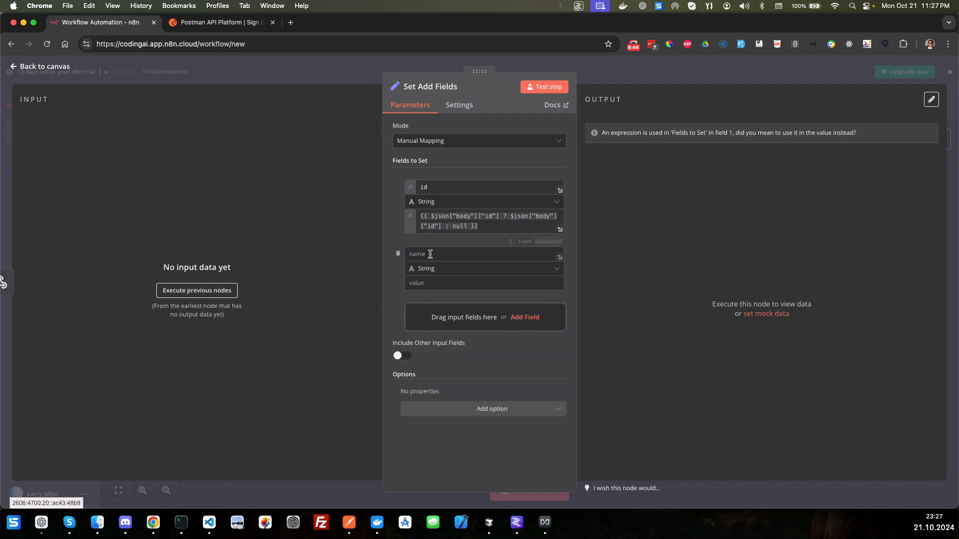
click(544, 242)
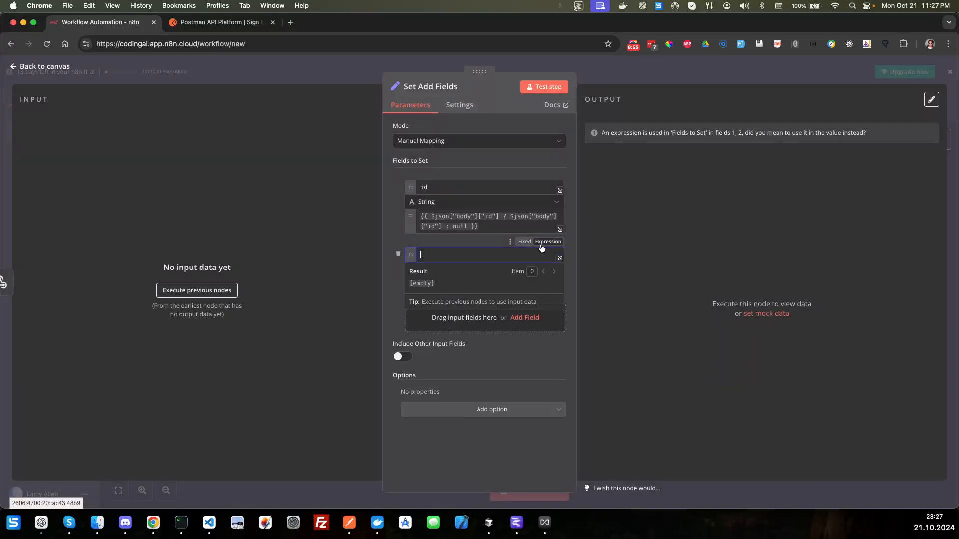
text(title)
click(400, 293)
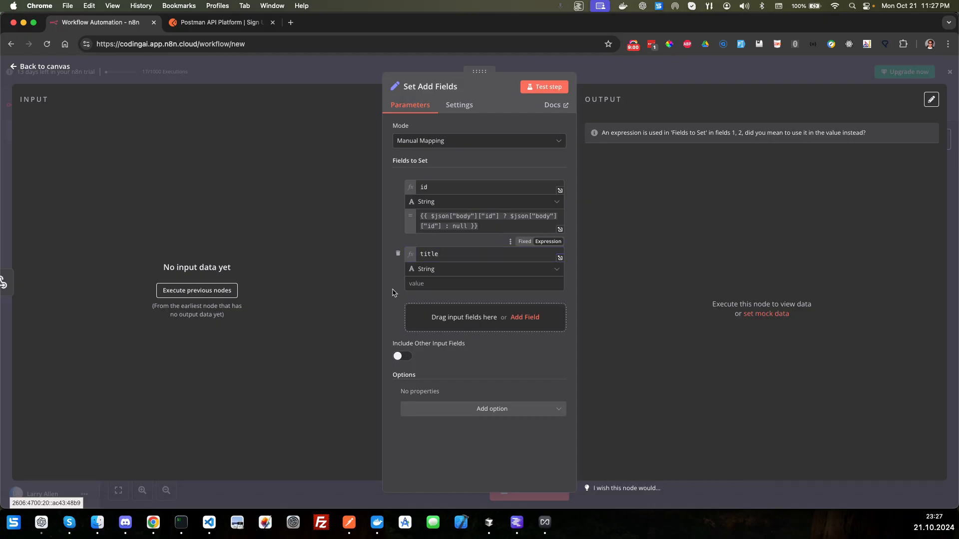
Step: Set the title field's value to the expression {{ $json["body"]["title"] }}
click(447, 284)
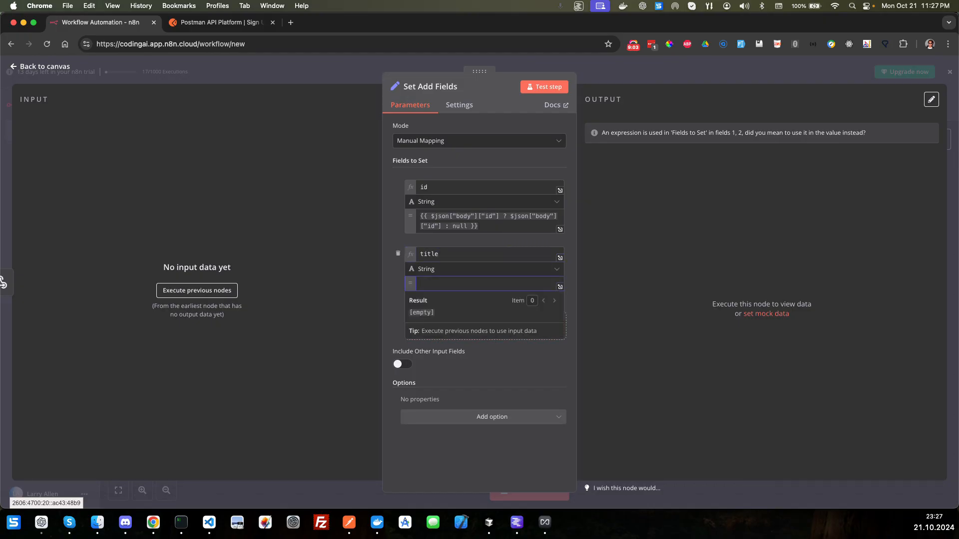
text({{ $json["body"]["id"])
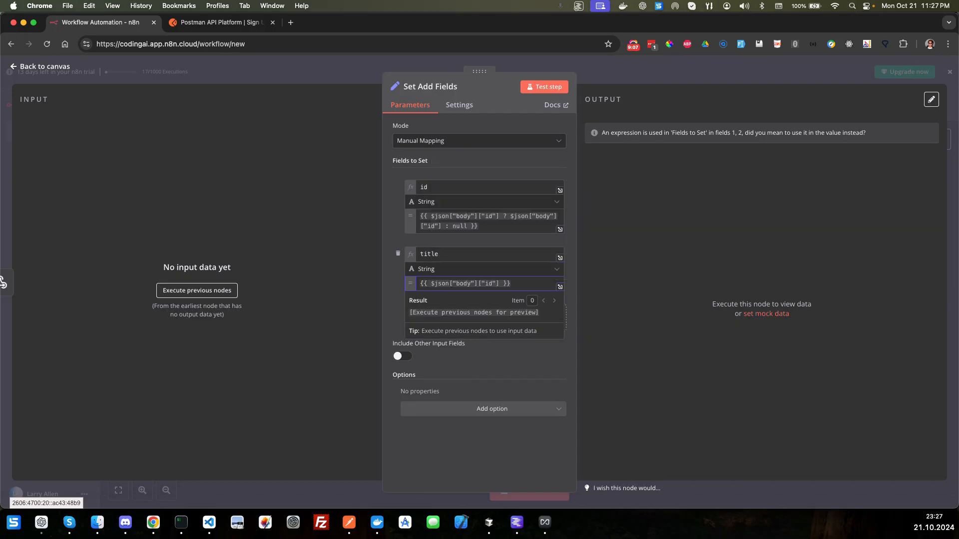
key(shift+Left)
key(shift+Left)
text(title)
click(397, 301)
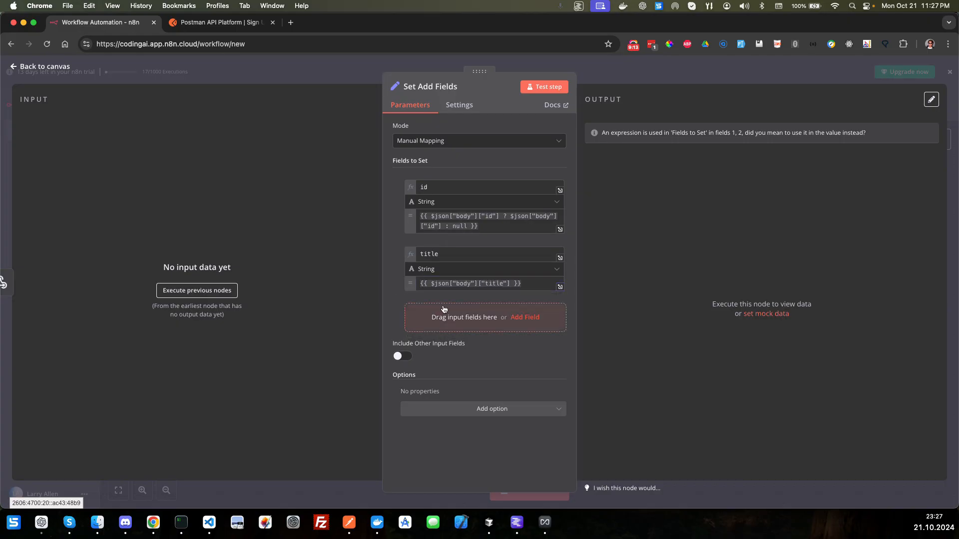
Step: Add a third string field with its name given as the expression "description"
click(521, 317)
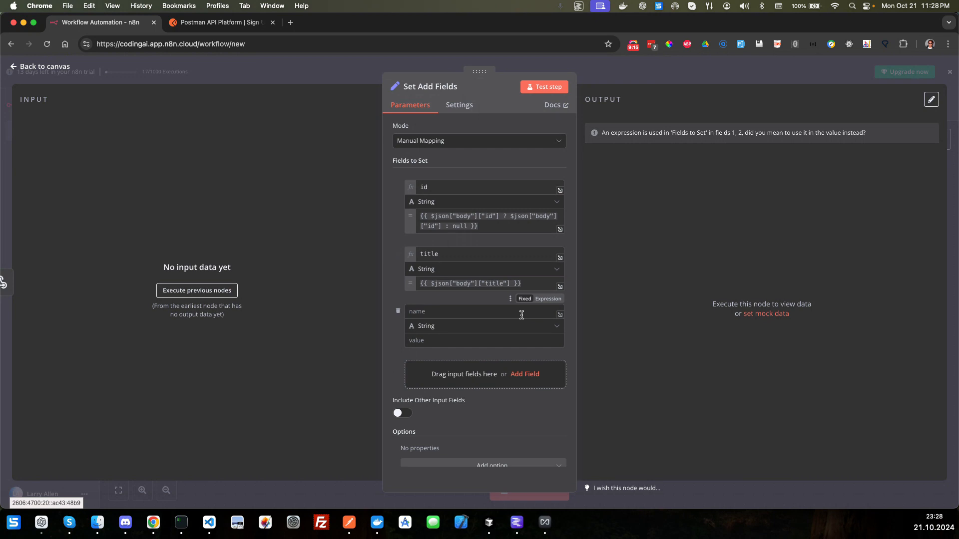
click(522, 315)
text(de)
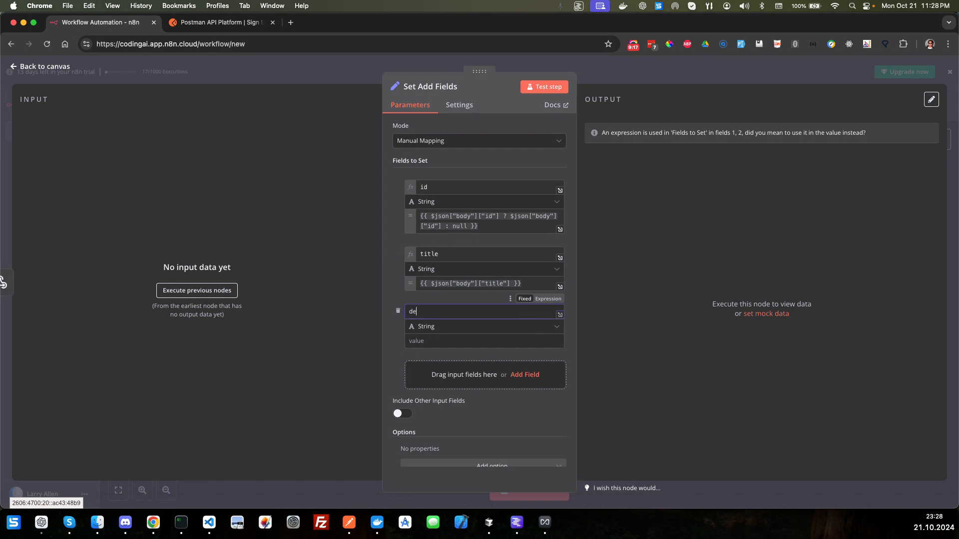
text(scription)
click(548, 301)
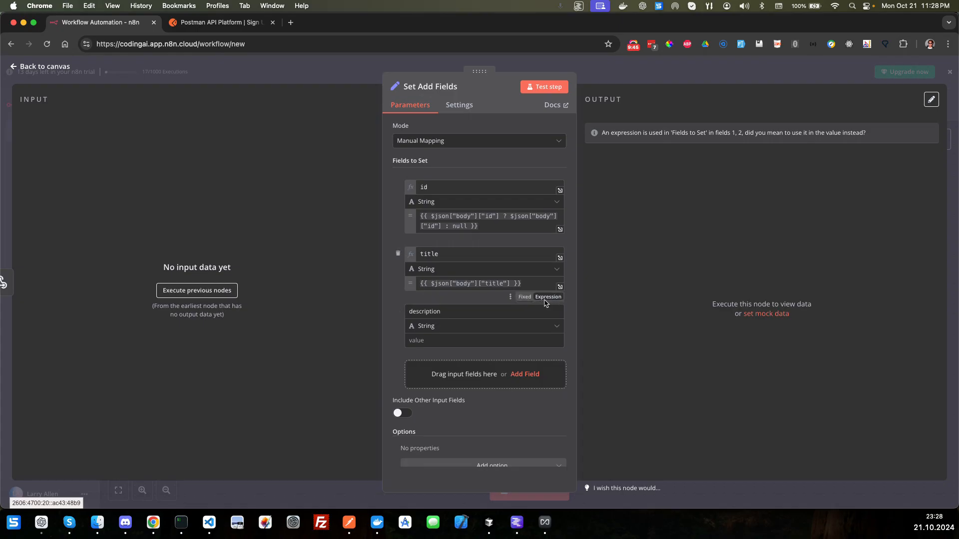
click(546, 304)
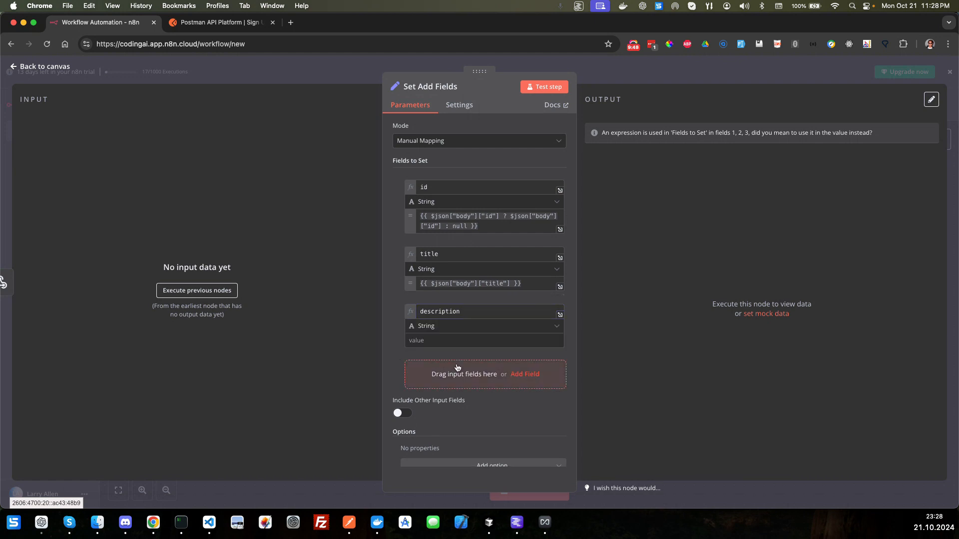
Step: Set the description field's value to the expression {{ $json["body"]["description"] }} and return to the canvas
click(450, 342)
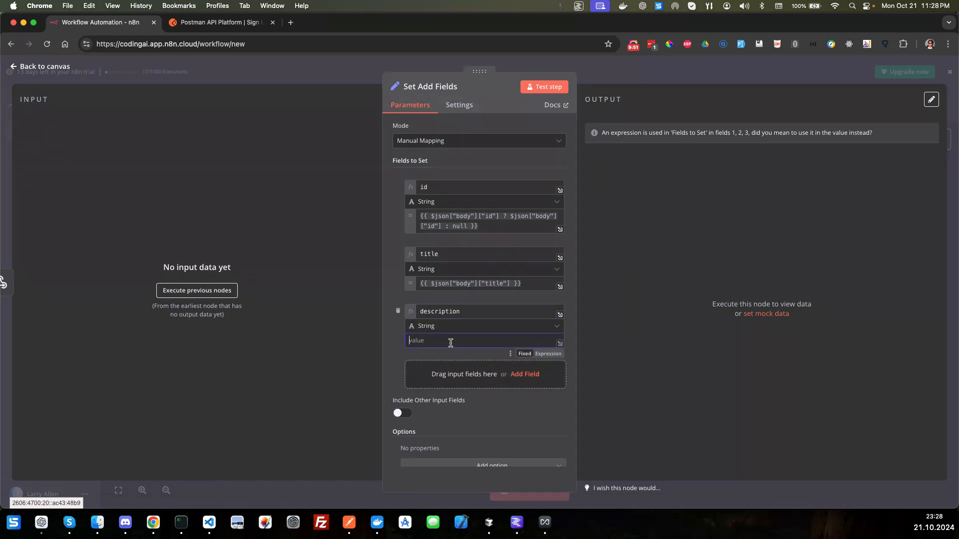
text(=)
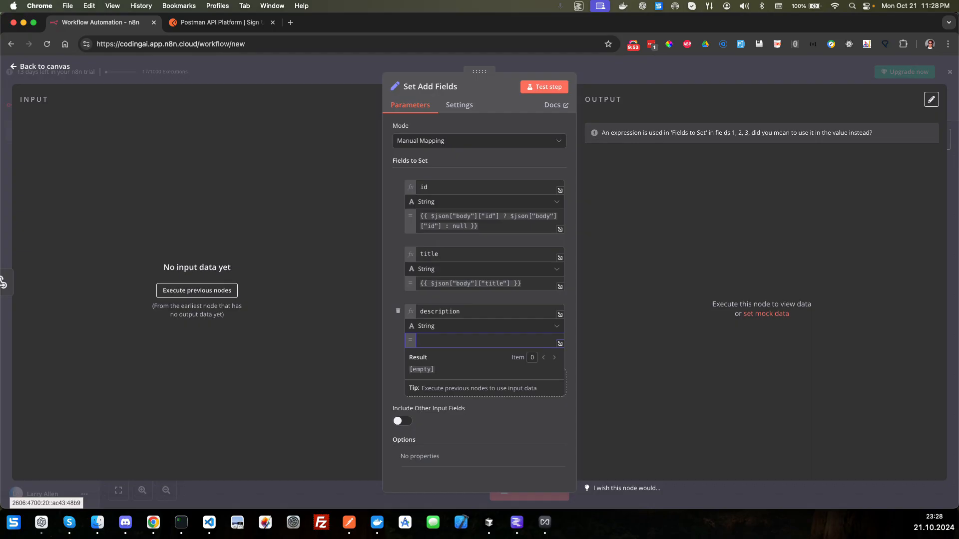
text({{)
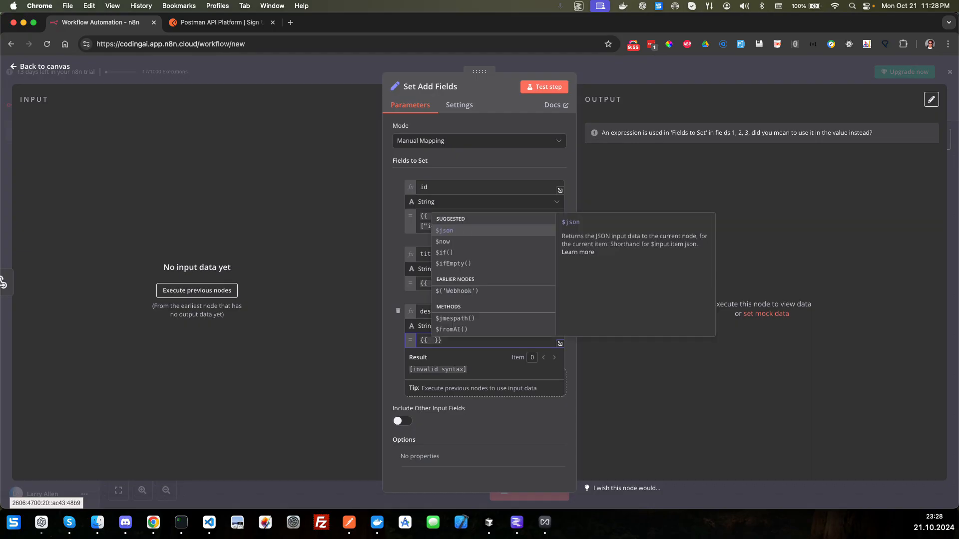
text($json["body"]["id"])
key(BackSpace)
key(BackSpace)
text(descrip)
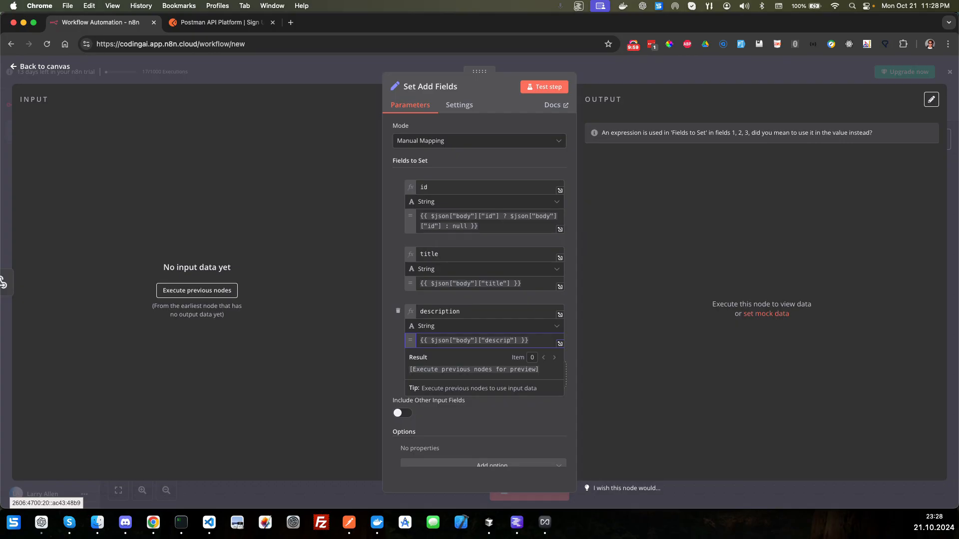
text(tion)
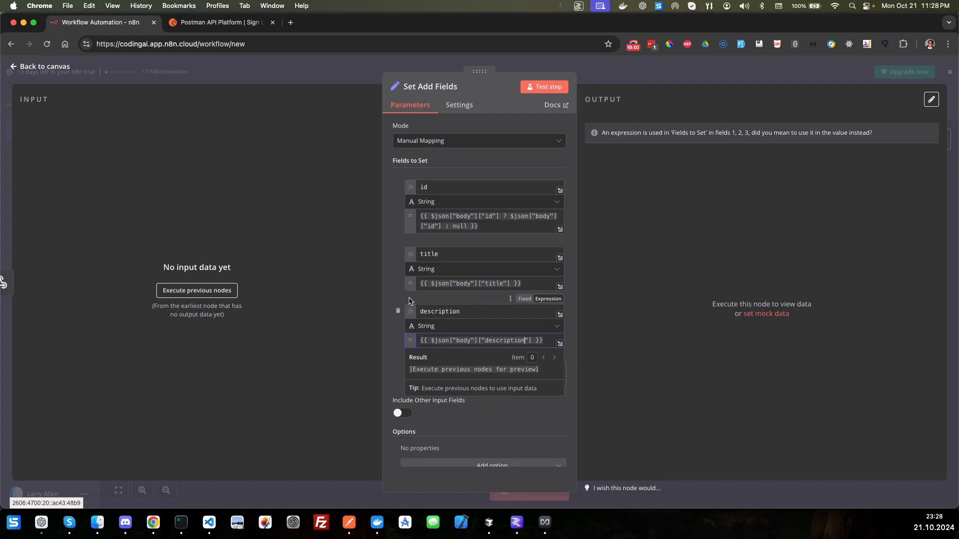
click(370, 280)
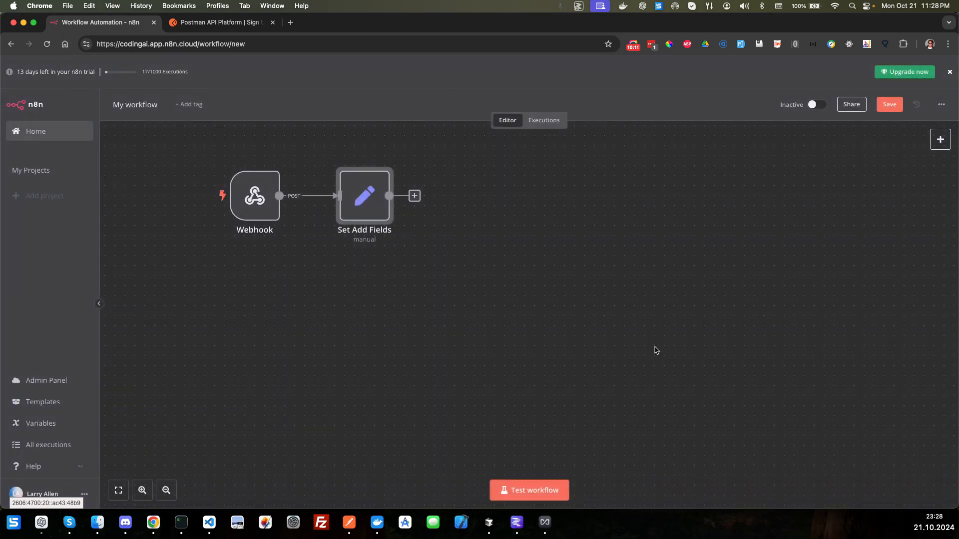
Step: Connect a Google Sheets node with the "Get row(s) in sheet" action after the Set Add Fields node
click(415, 196)
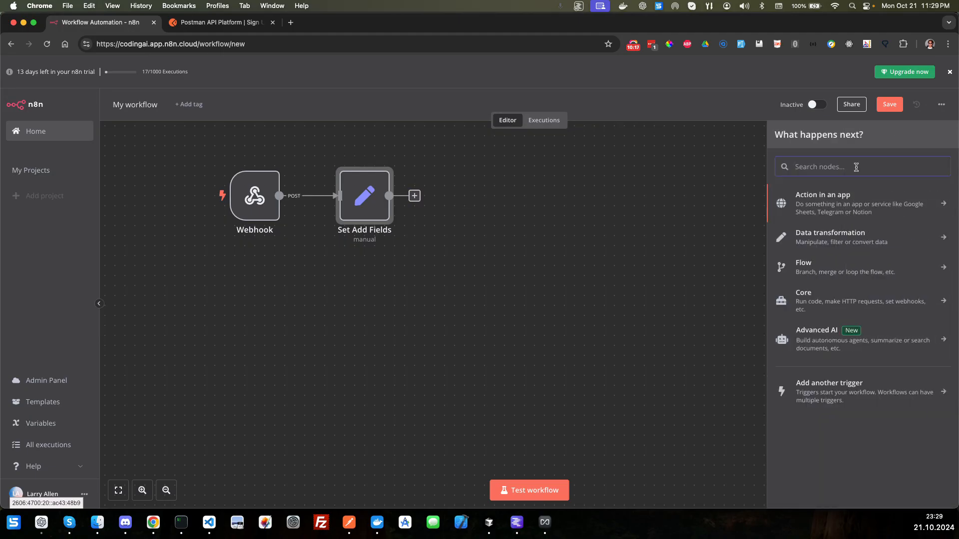
text(sheet)
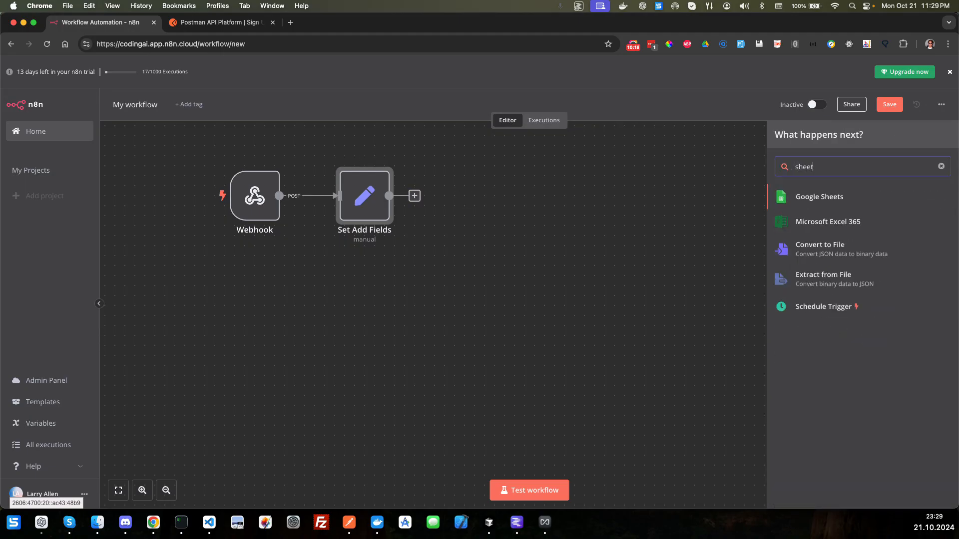
click(819, 198)
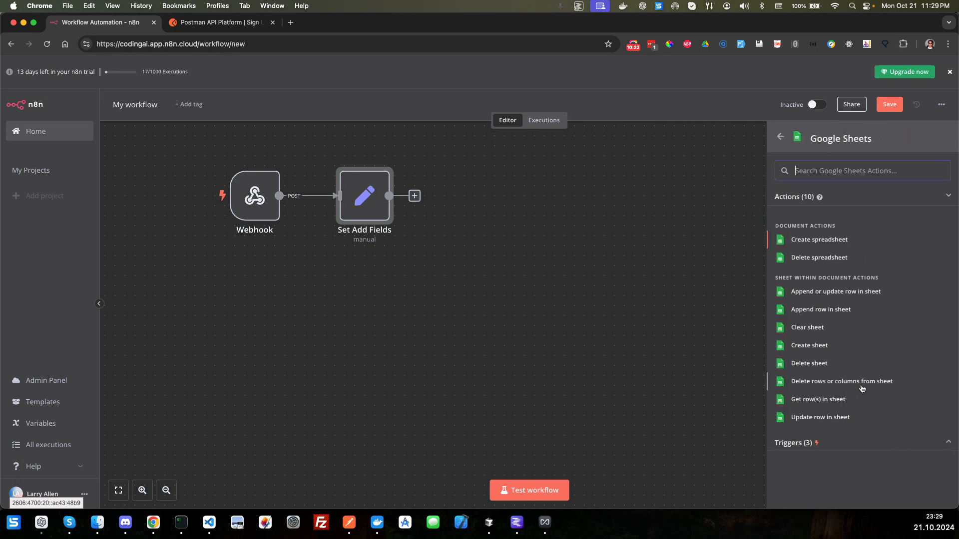
click(824, 400)
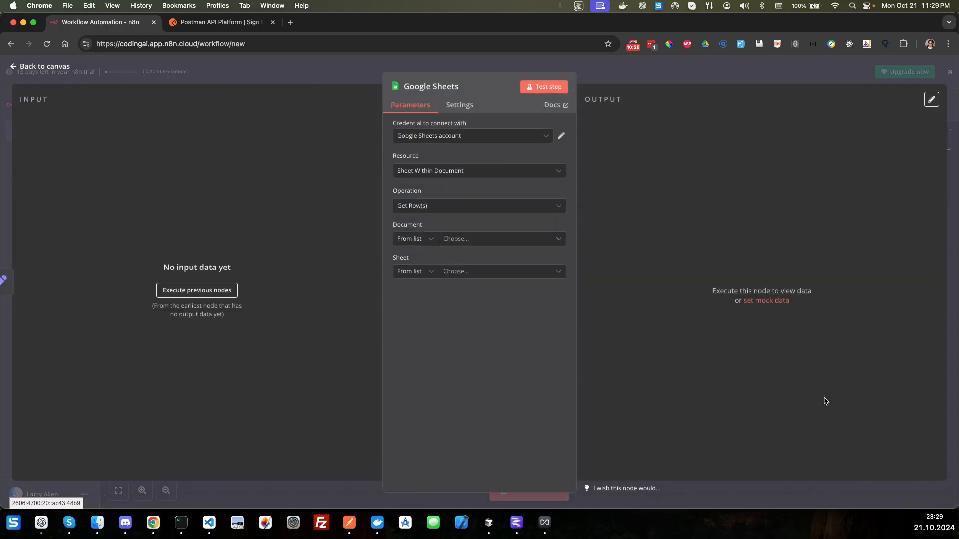
Step: Rename the Google Sheets node as "Get Add Rows"
click(464, 88)
double_click(509, 82)
triple_click(509, 82)
text(Get ADD Rows)
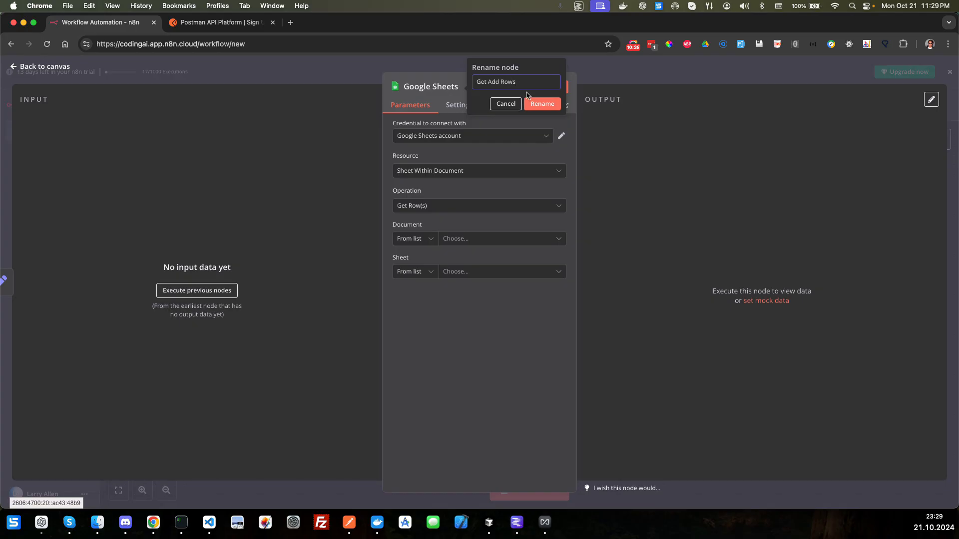
click(543, 104)
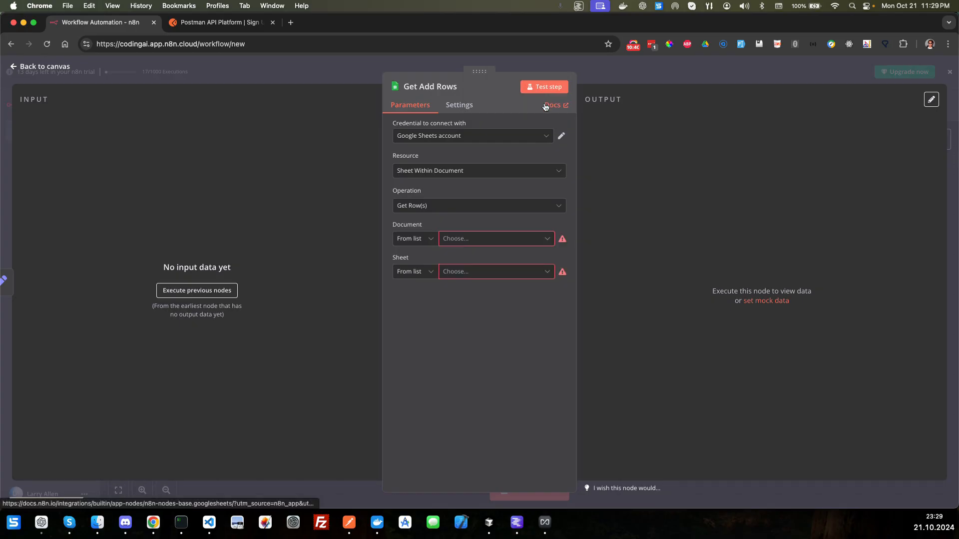
Step: Set the Get Add Rows node to read from the TodoList document, sheet Sheet1
click(476, 241)
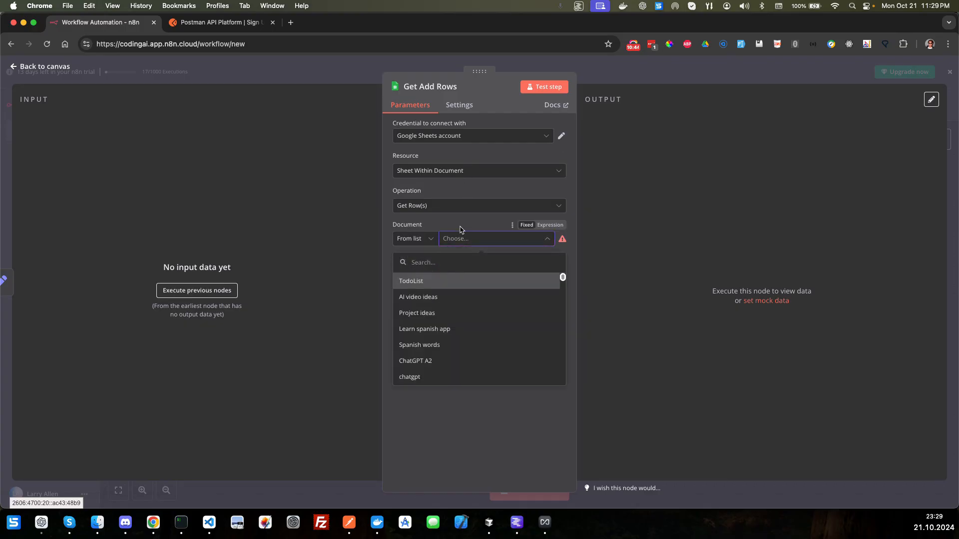
click(409, 282)
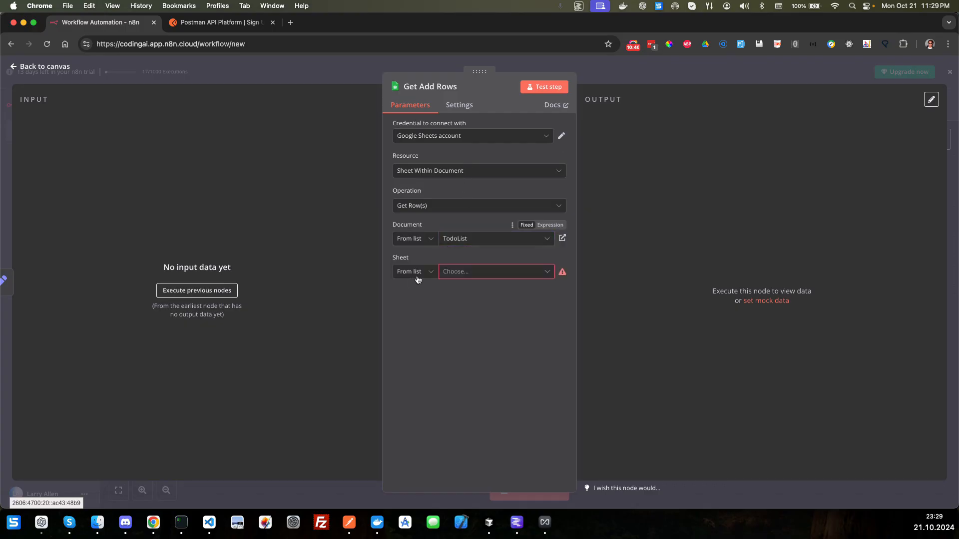
click(472, 272)
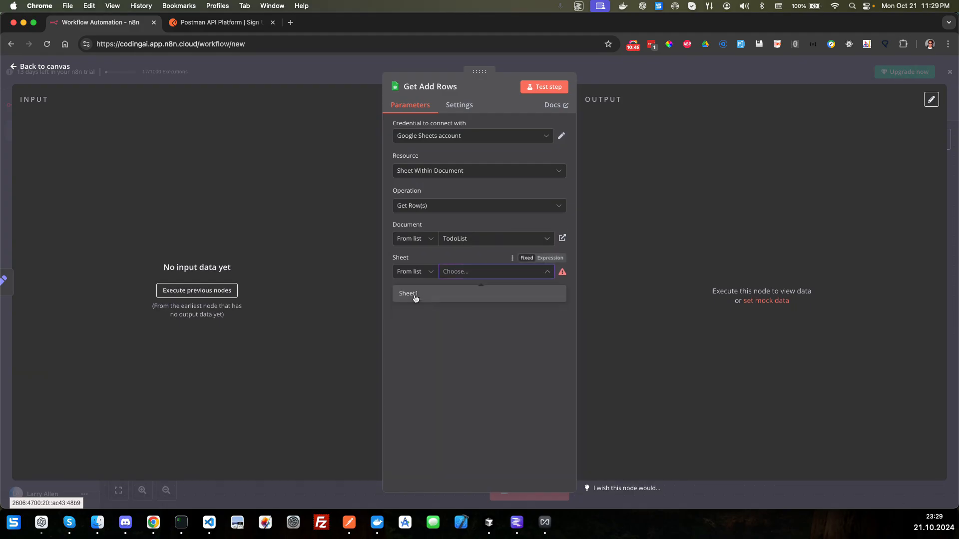
click(415, 298)
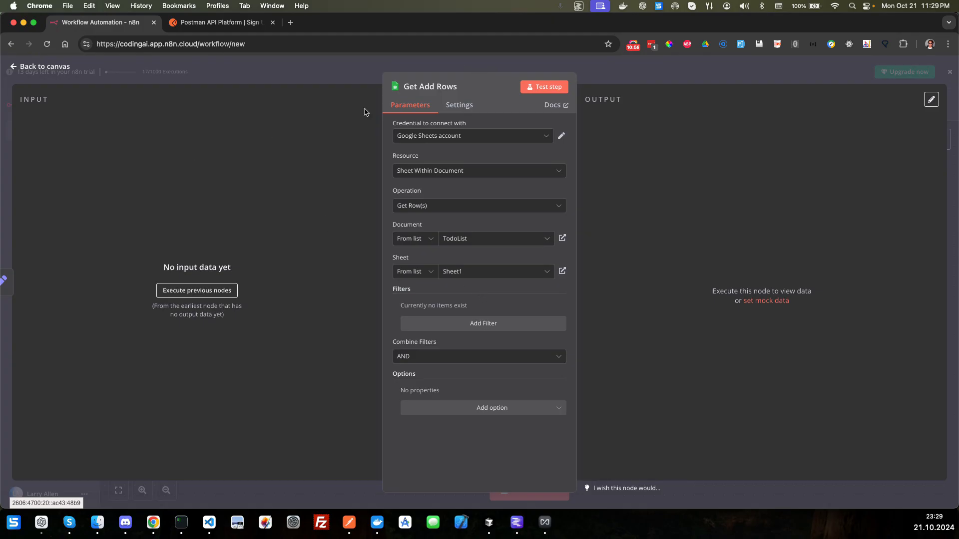
Step: Enable Always Output Data and set On Error to Continue for the Get Add Rows node, and return to the canvas
click(460, 105)
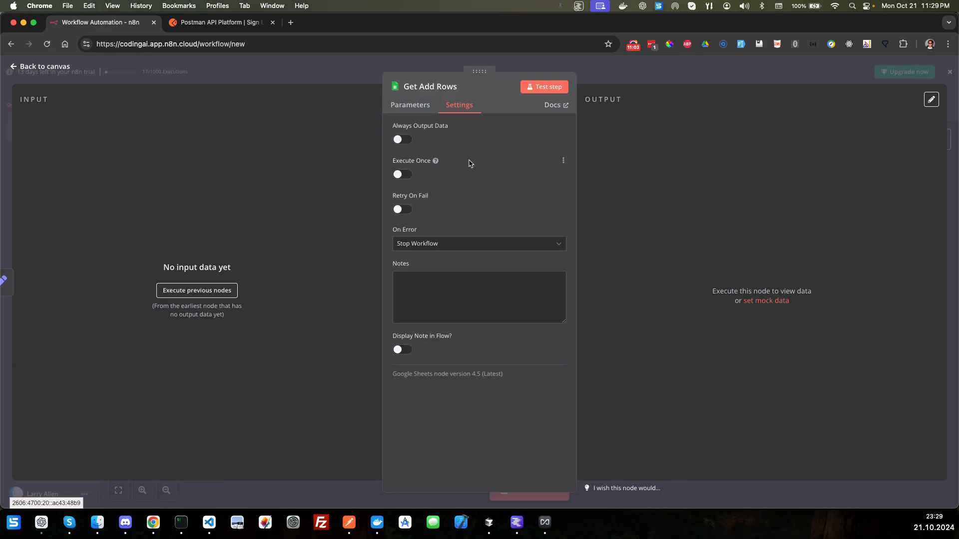
key(ctrl+Right)
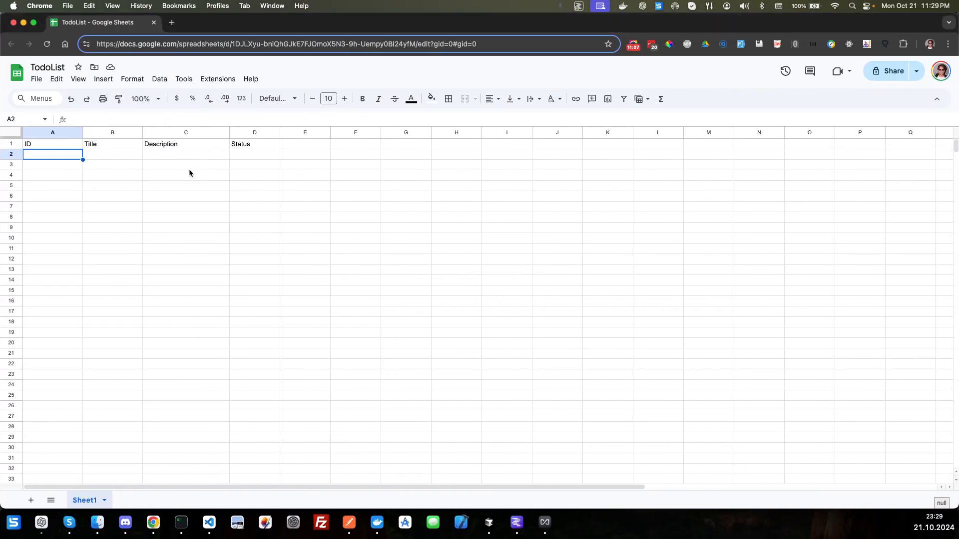
key(ctrl+Left)
key(ctrl+Right)
key(ctrl+Left)
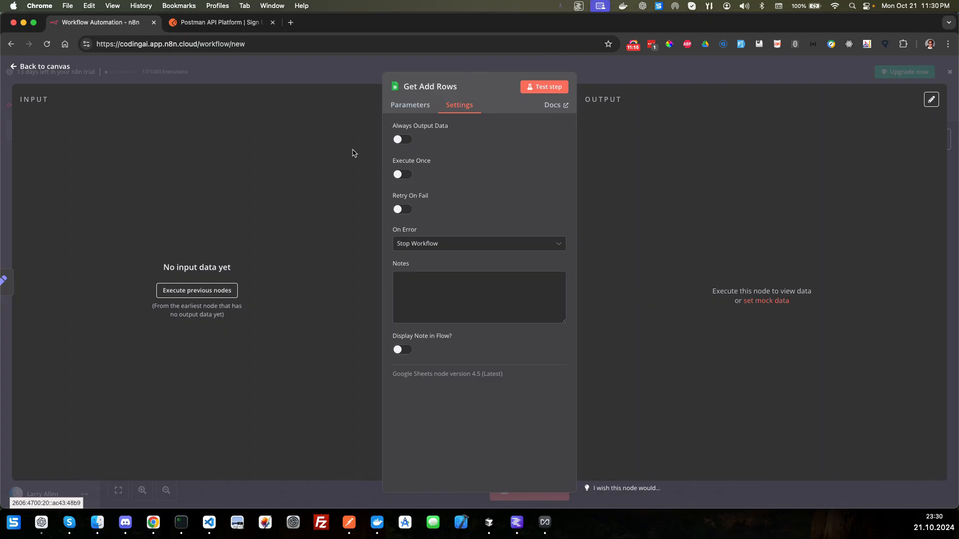
click(402, 143)
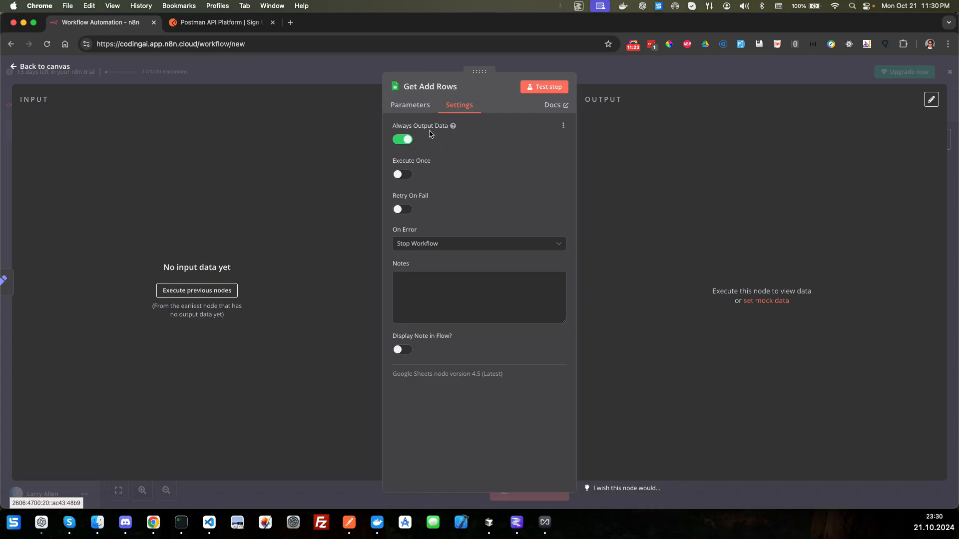
click(441, 244)
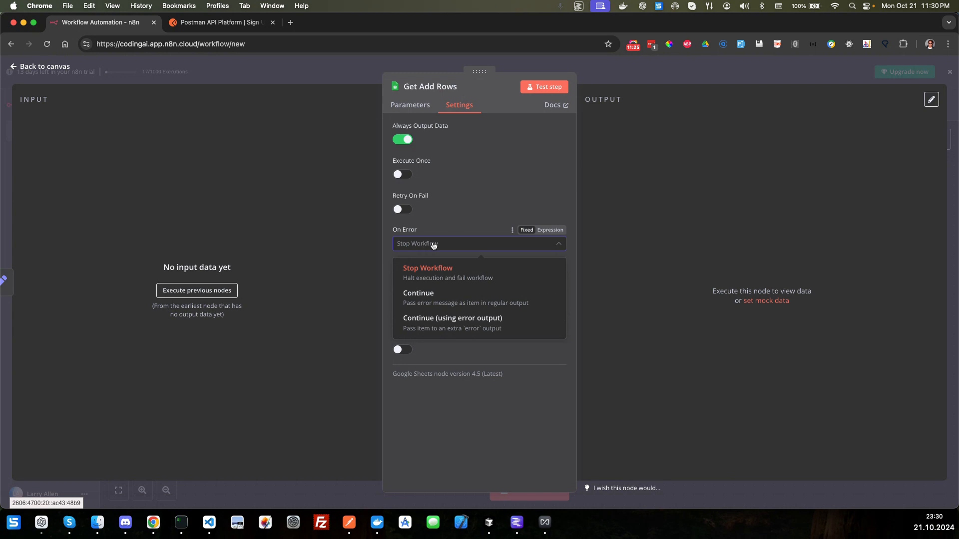
click(424, 295)
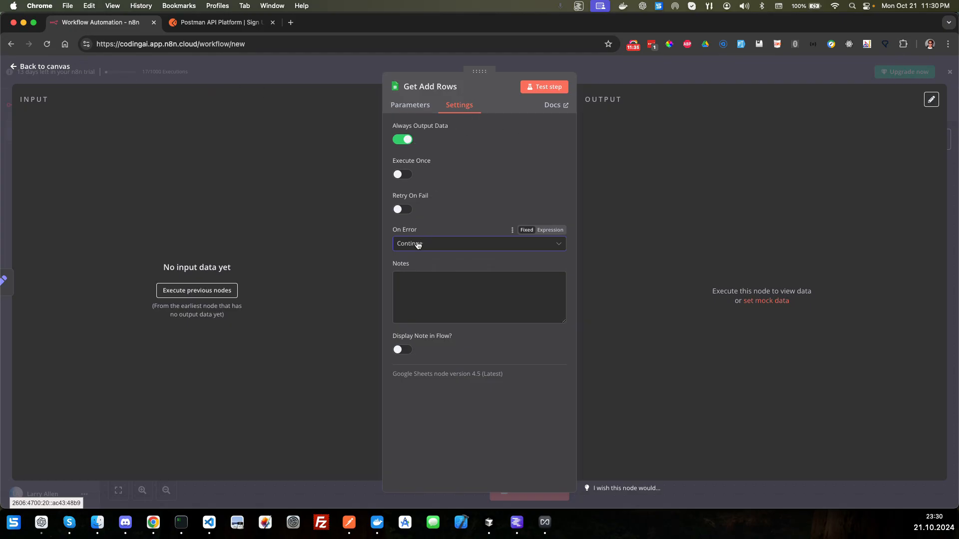
click(43, 67)
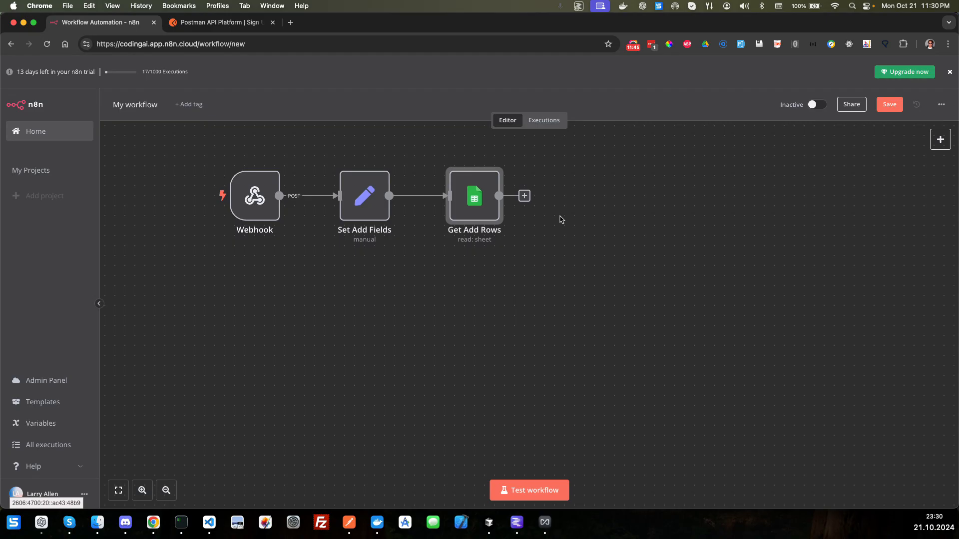
Step: Connect a Code node after the Get Add Rows node
click(526, 195)
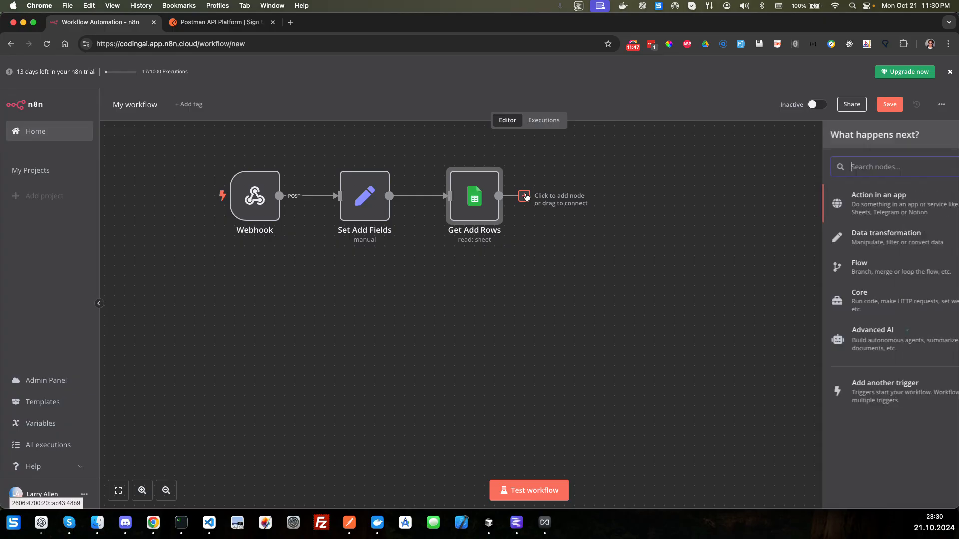
text(code)
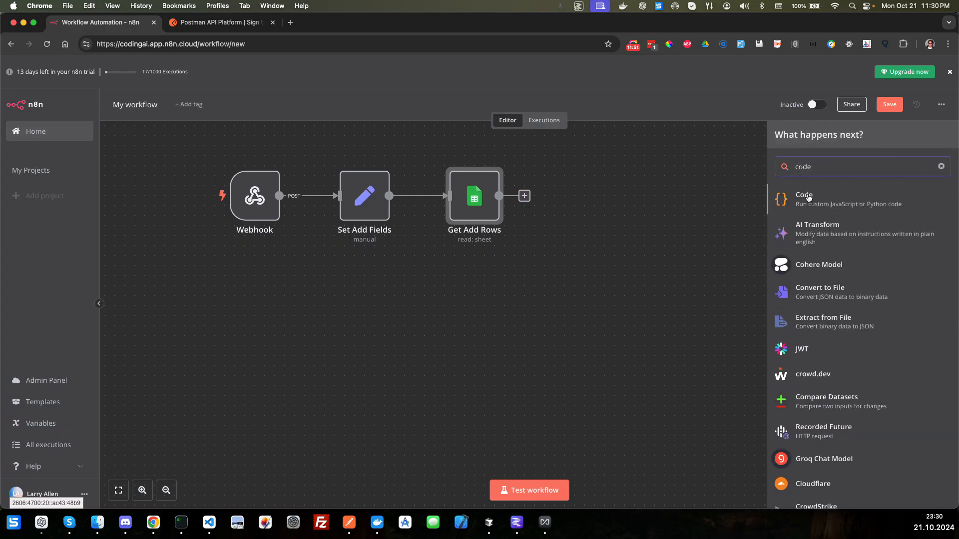
click(808, 198)
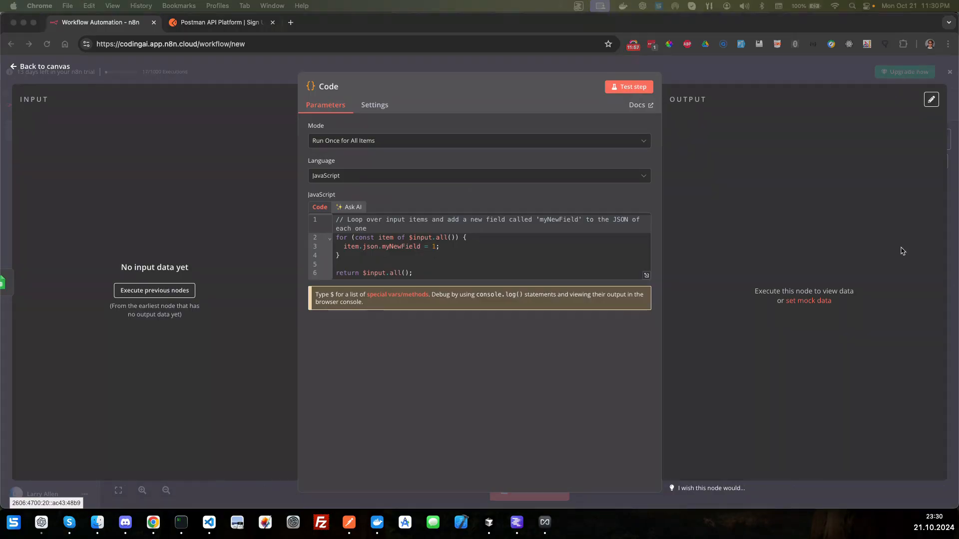
Step: Replace the Code node's default JavaScript with the copied script that calculates nextId and returns id, title, description and status "Active", and return to the canvas
click(419, 235)
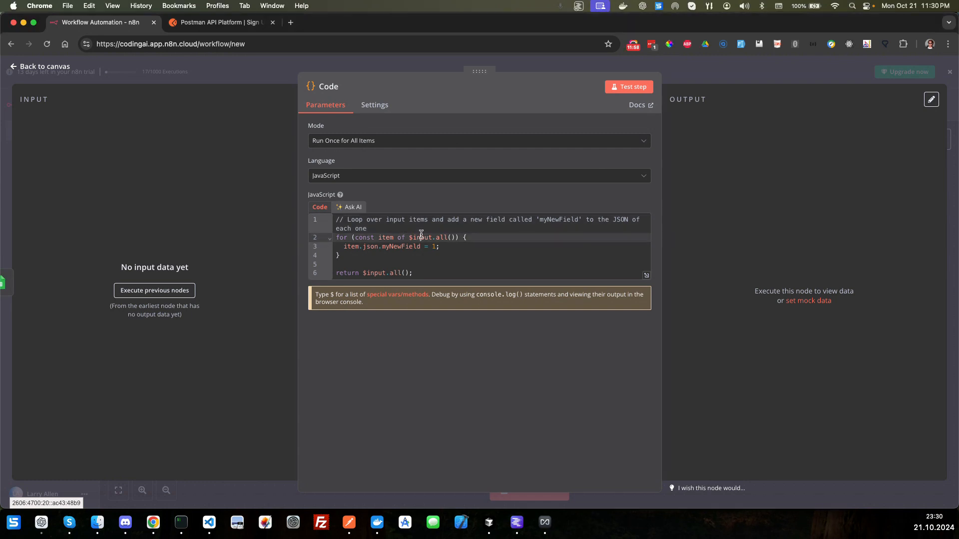
key(super+a)
key(BackSpace)
key(super+v)
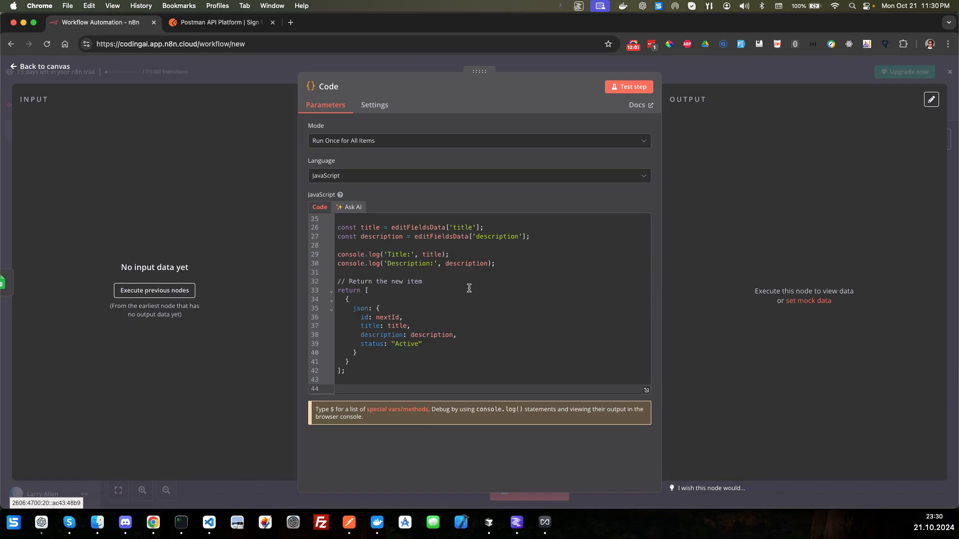
scroll(469, 288, up, 5)
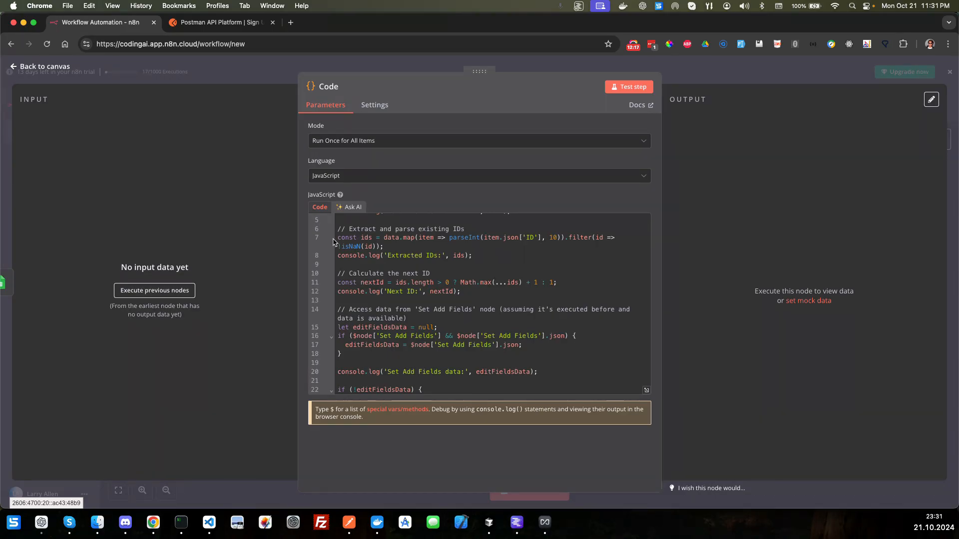
click(17, 68)
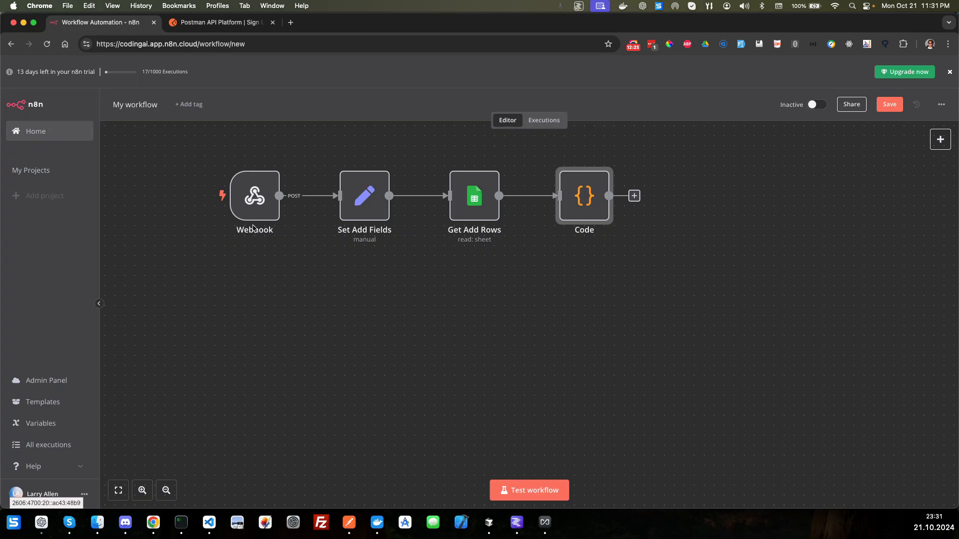
Step: Review the Add Todo request body in Postman and how the Code node's script calculates nextId and builds the returned item
mouse_move(260, 218)
mouse_move(372, 216)
key(super+Tab)
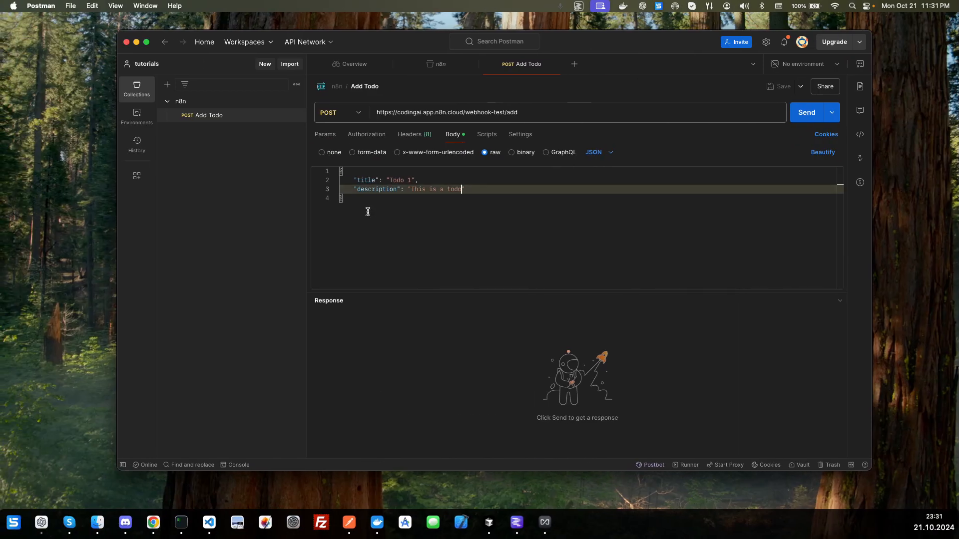
key(super+Tab)
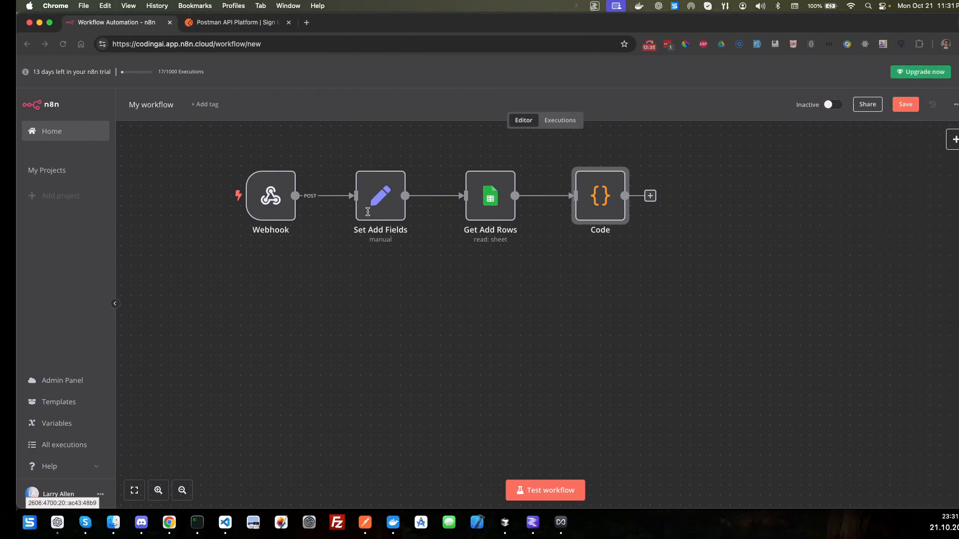
mouse_move(474, 203)
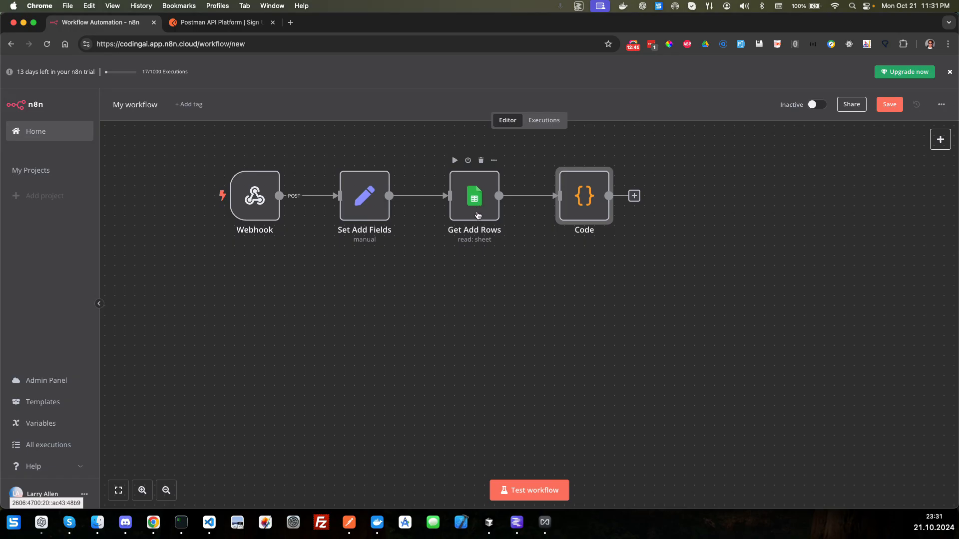
mouse_move(590, 193)
click(605, 161)
click(623, 181)
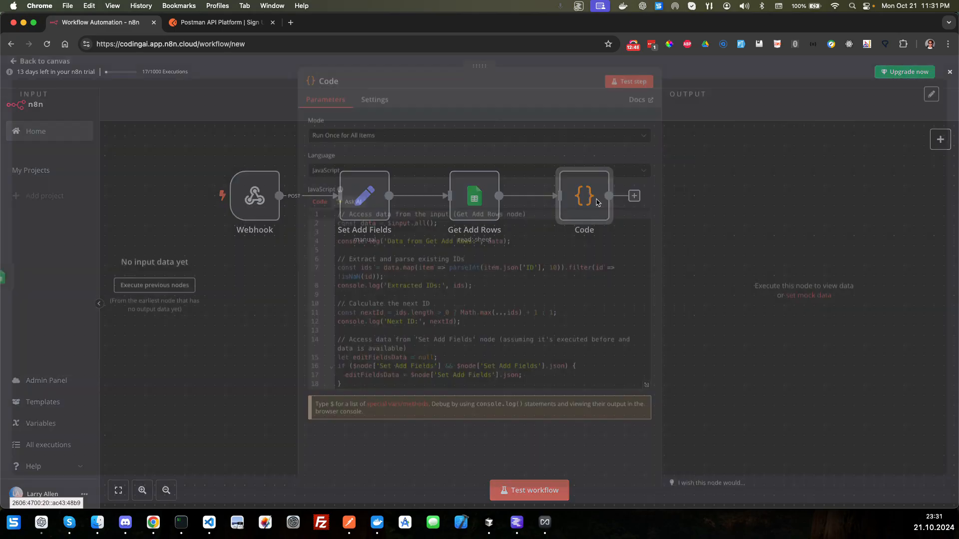
drag(519, 316, 539, 315)
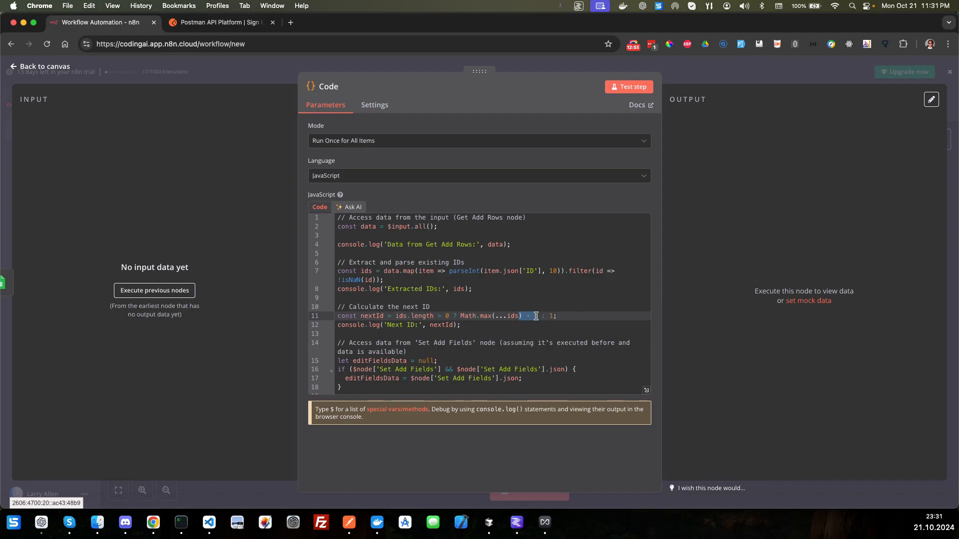
double_click(372, 316)
scroll(553, 324, down, 10)
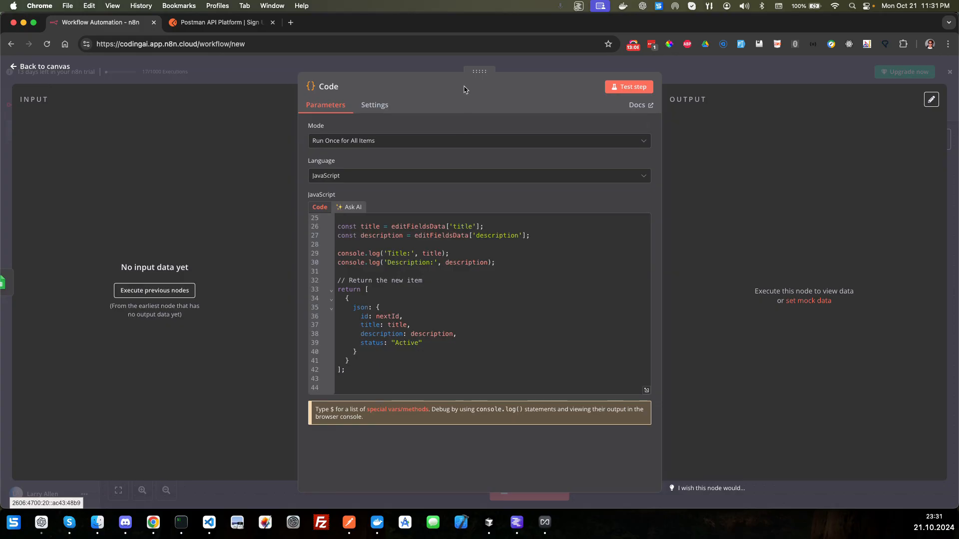
click(58, 68)
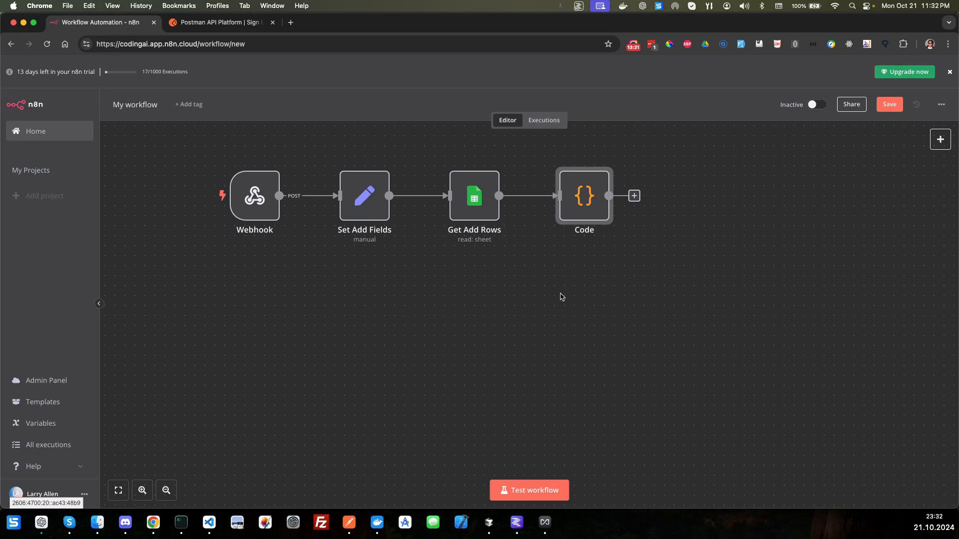
Step: Start a test run of the workflow, switch to Postman and send the Add Todo POST request, checking its response message
click(531, 490)
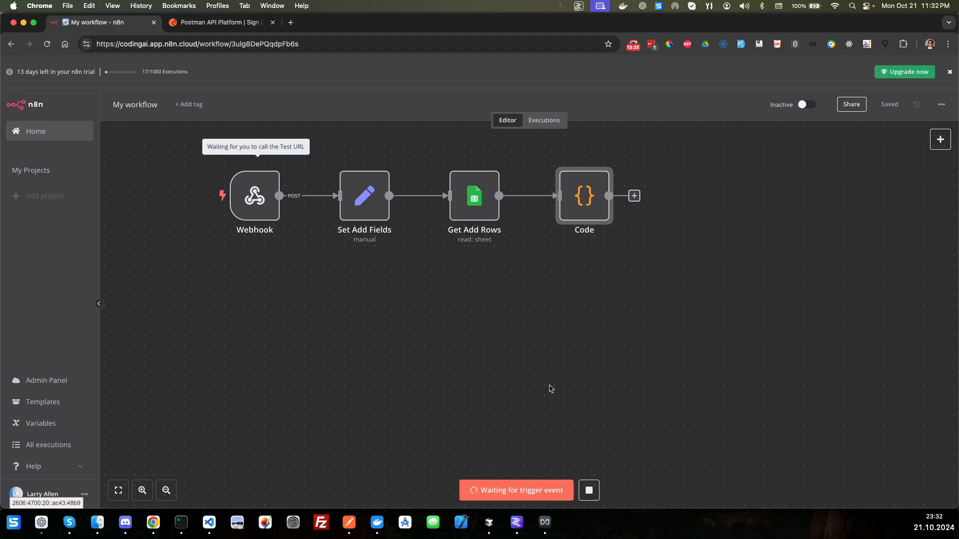
key(ctrl+Left)
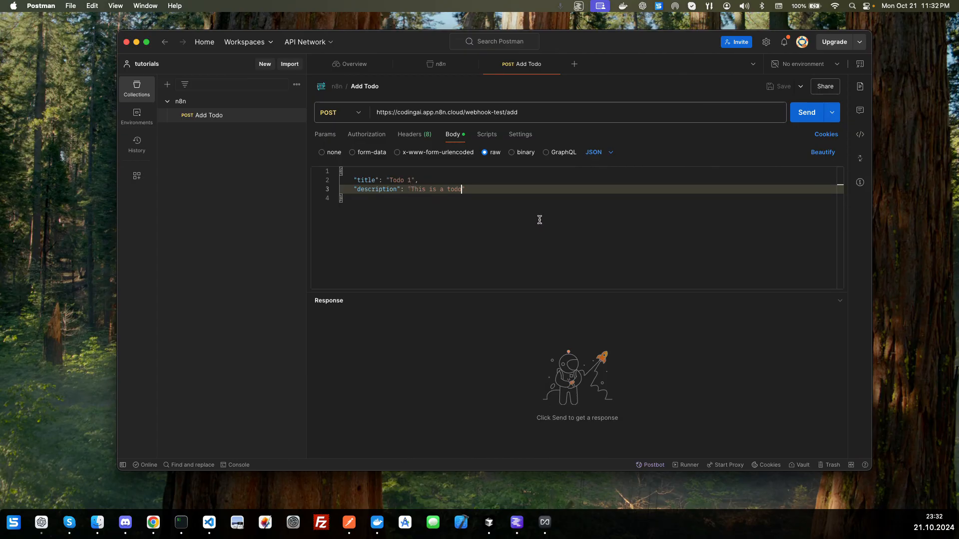
click(539, 218)
click(806, 112)
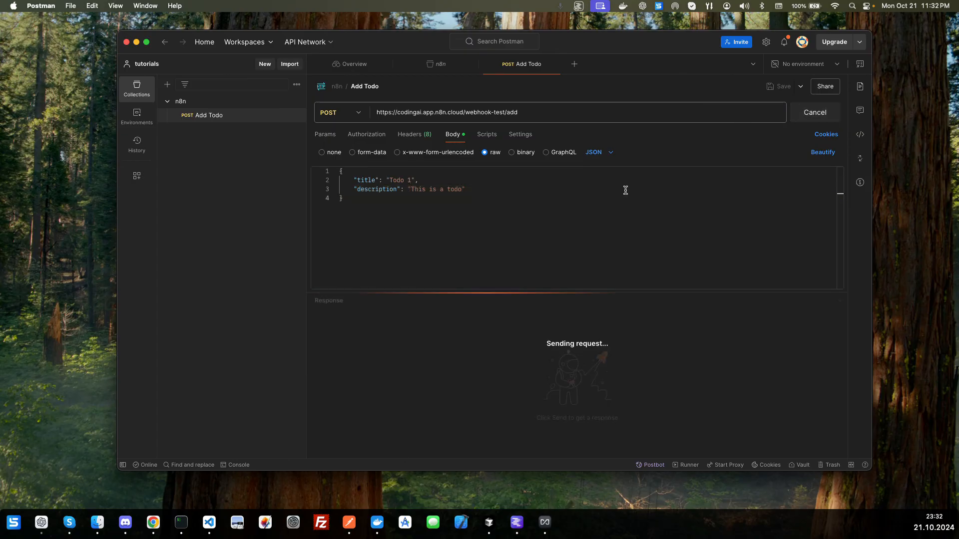
drag(396, 345, 467, 344)
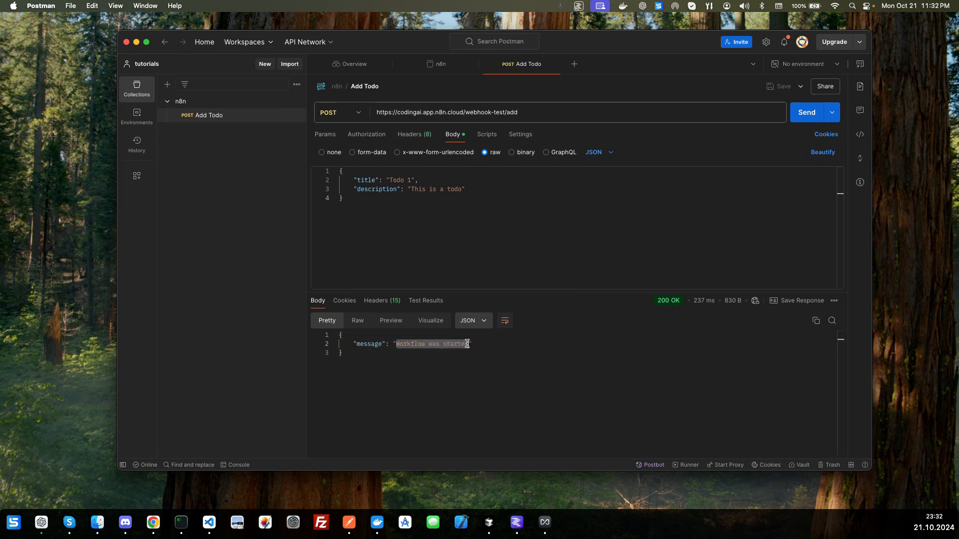
Step: Switch back to n8n and examine the Code node's output row for id, title, description and status
key(ctrl+Right)
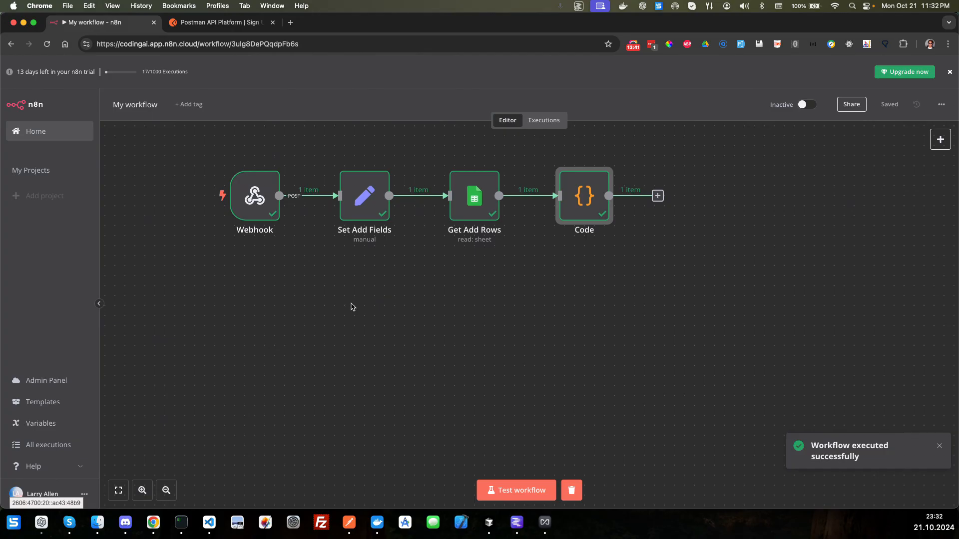
mouse_move(593, 221)
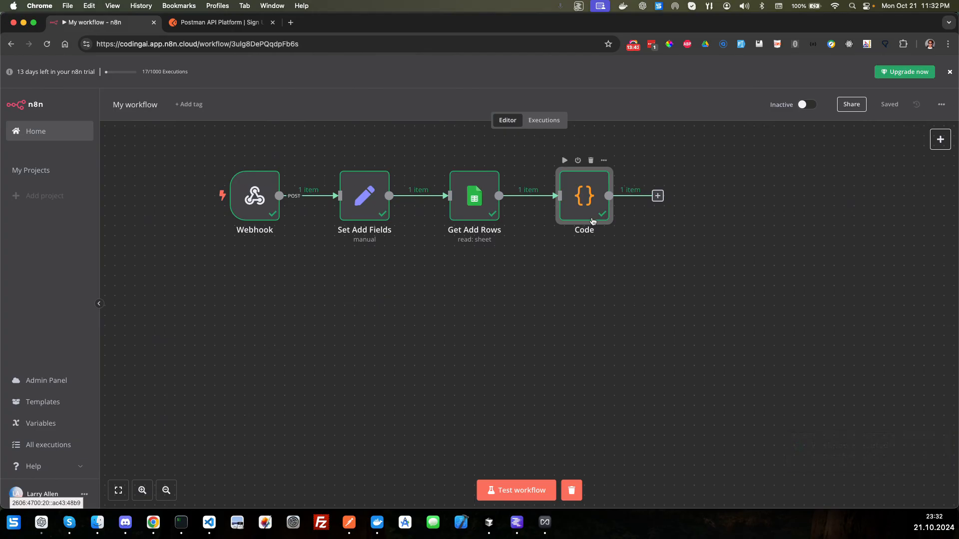
click(604, 161)
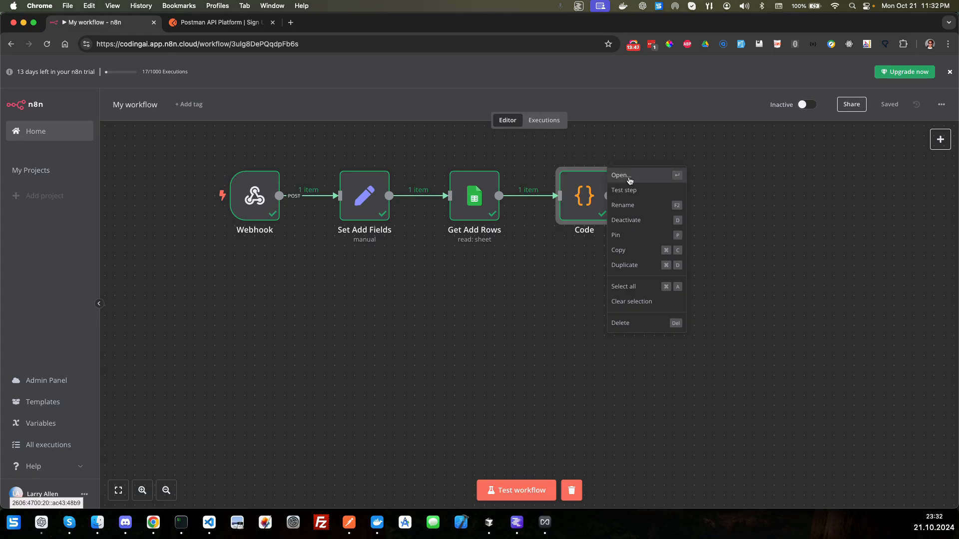
click(630, 181)
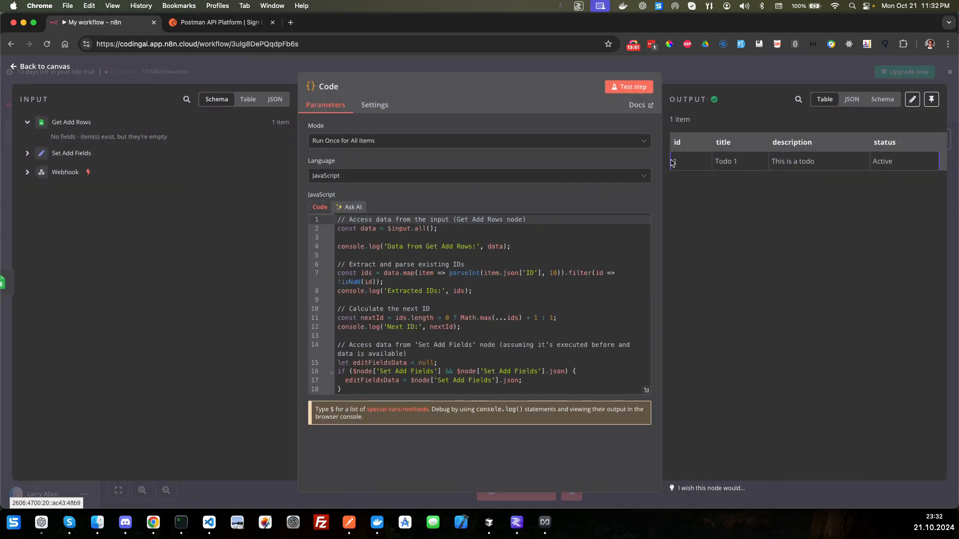
drag(671, 162, 908, 171)
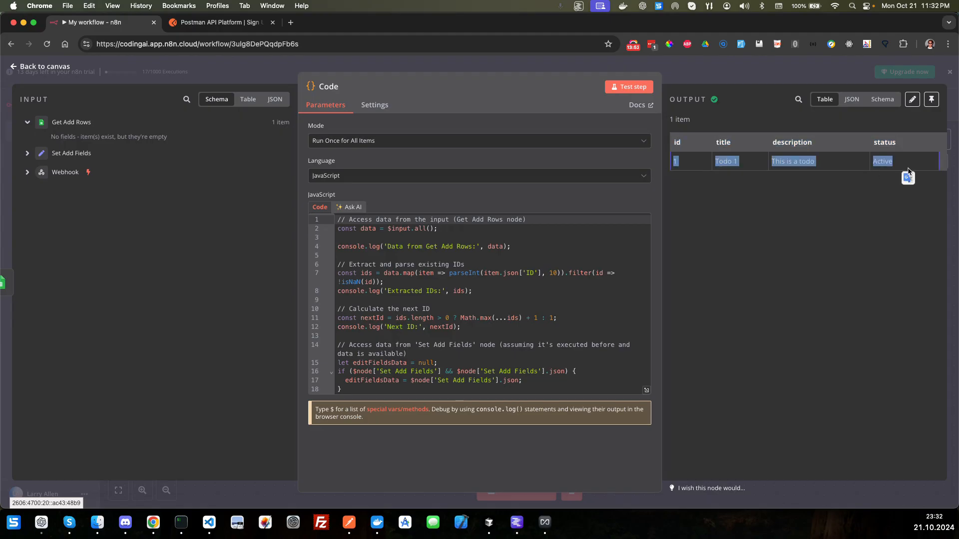
Step: Compare the Code node's output row with the Add Todo request body in Postman, and return to n8n
click(758, 172)
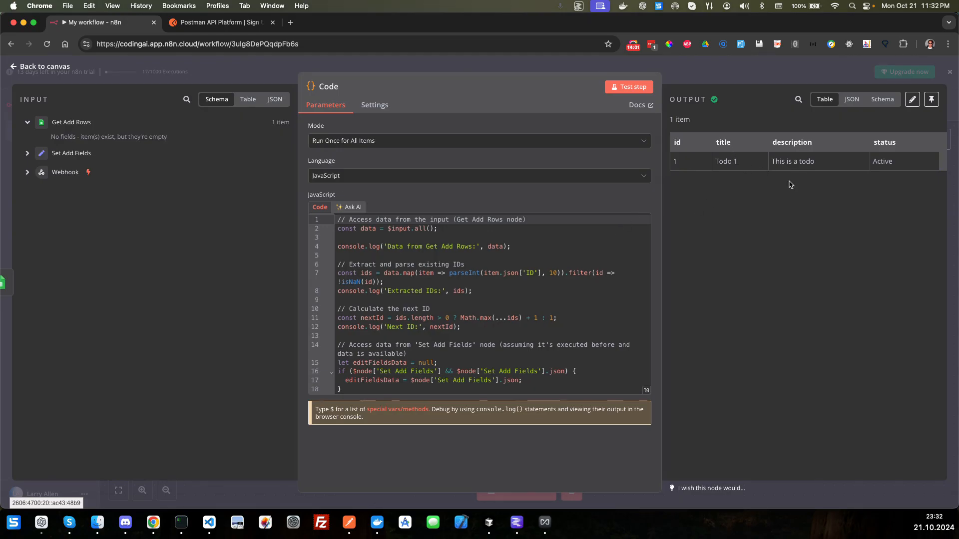
key(super+Tab)
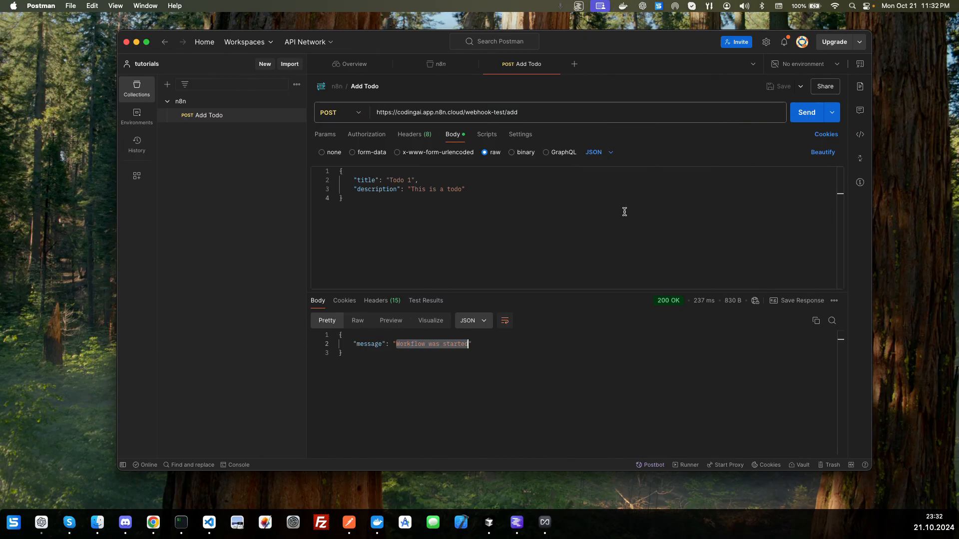
click(598, 209)
key(super+Tab)
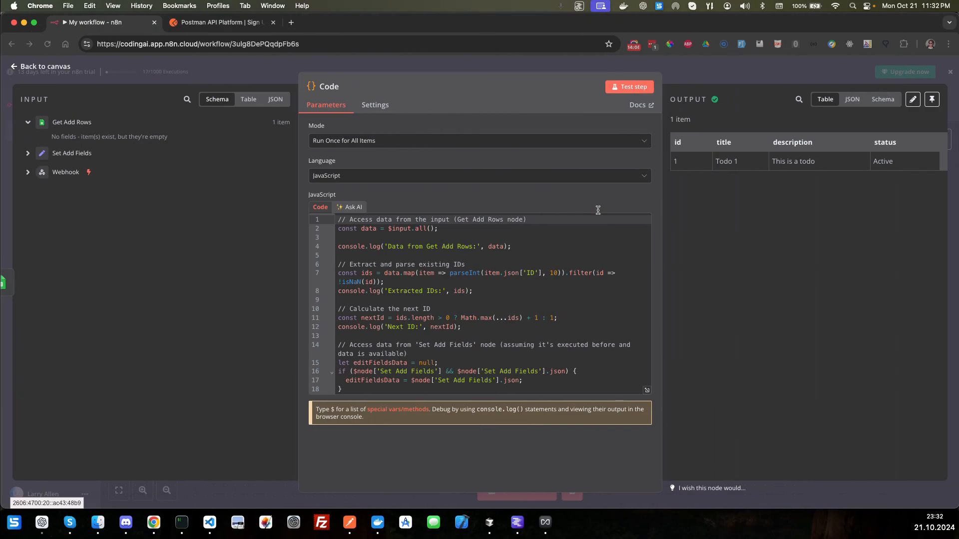
Step: Close the Code node and check the TodoList spreadsheet's column headings and existing rows in Google Sheets, returning to the n8n canvas
click(58, 66)
key(ctrl+Right)
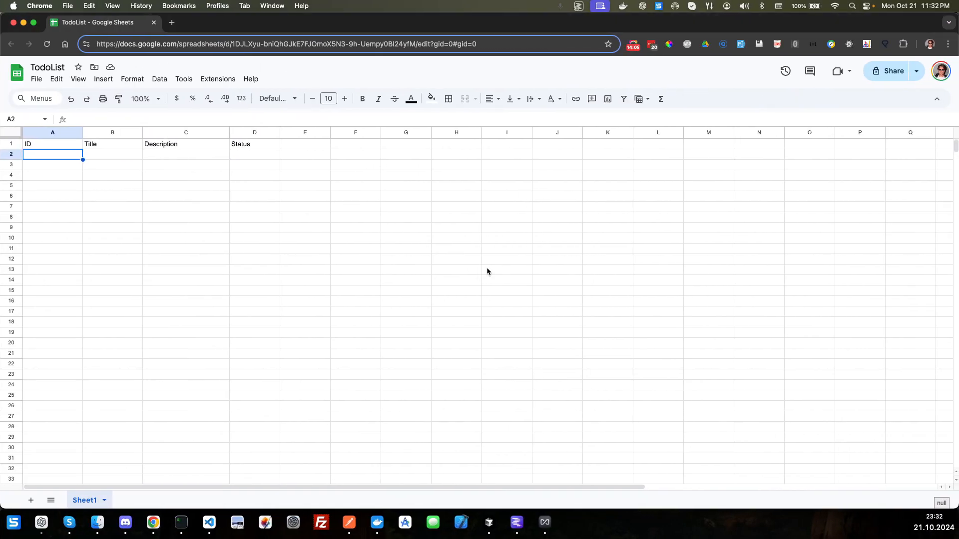
key(ctrl+Left)
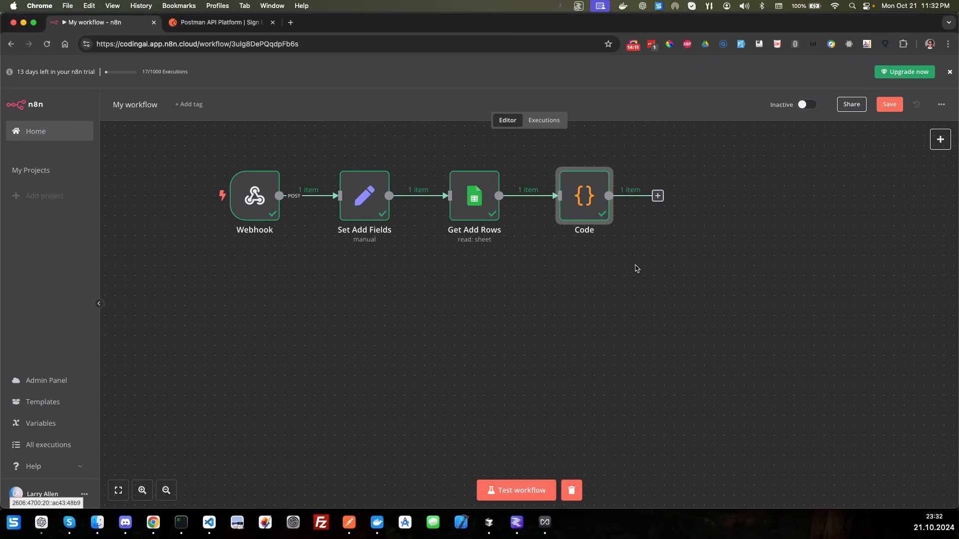
click(739, 211)
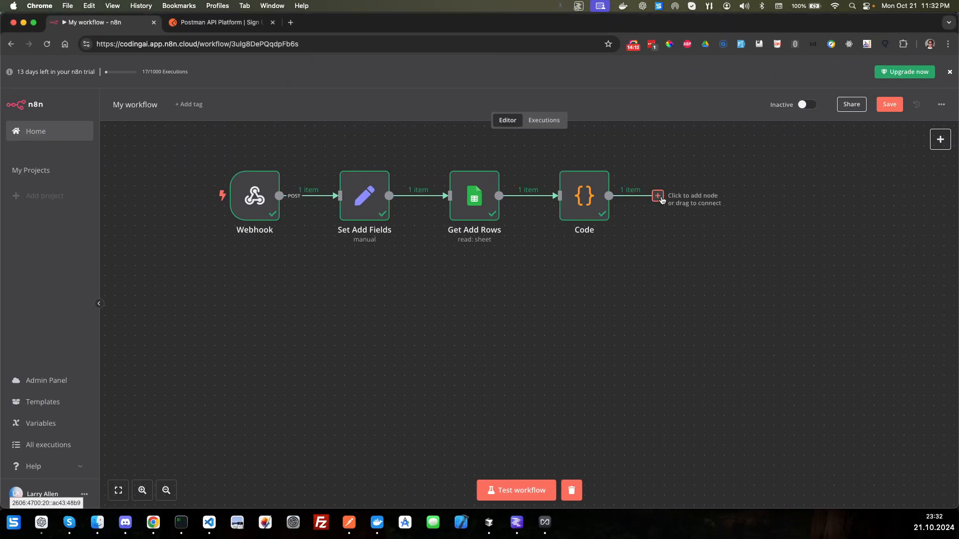
click(658, 197)
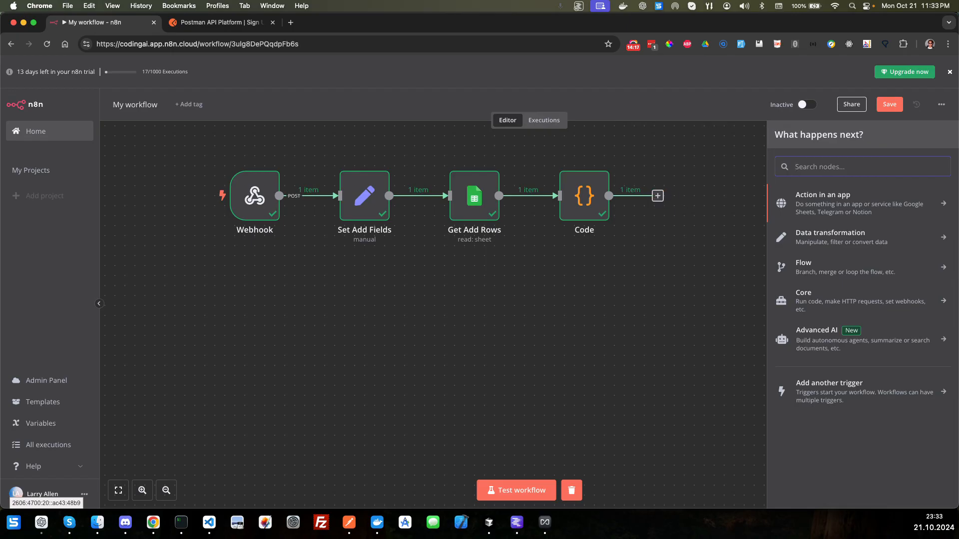
text(sheet)
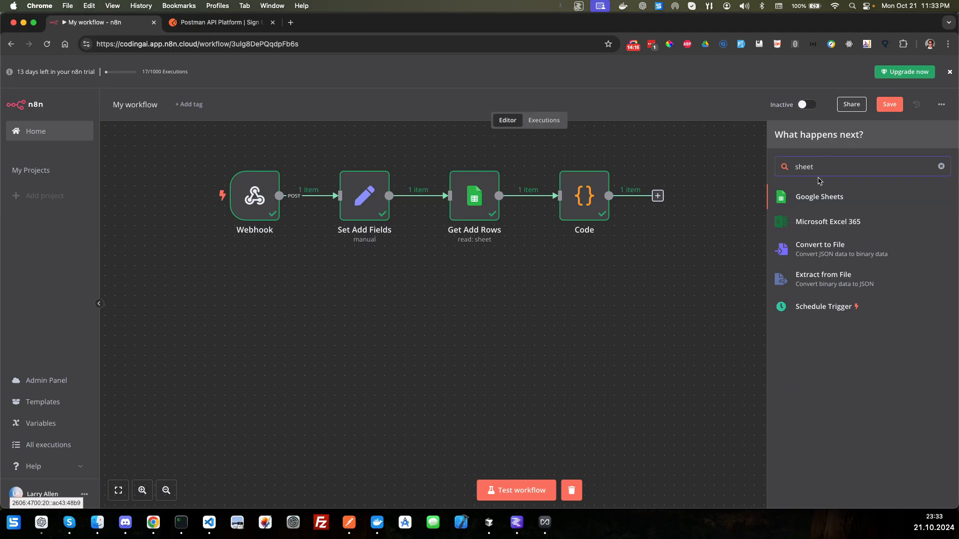
click(819, 196)
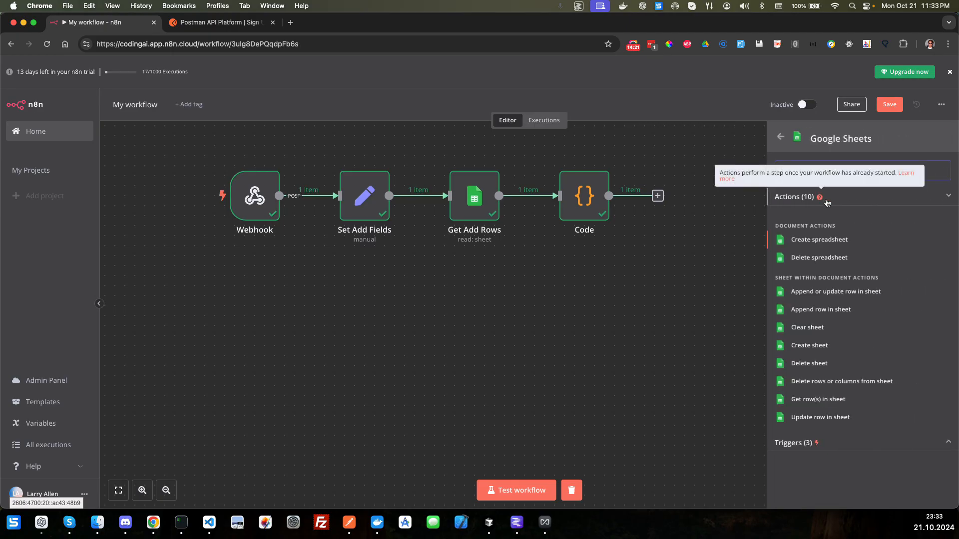
key(Return)
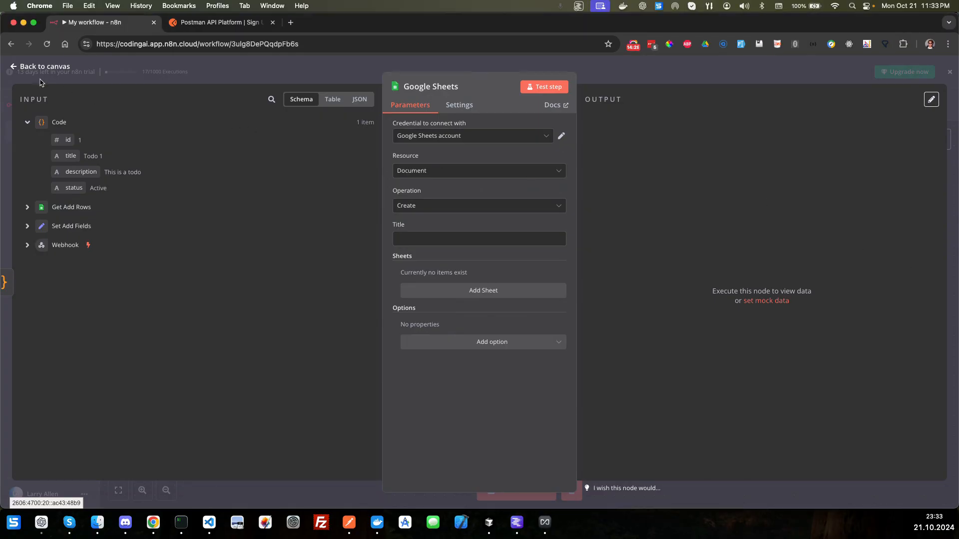
click(15, 66)
mouse_move(714, 201)
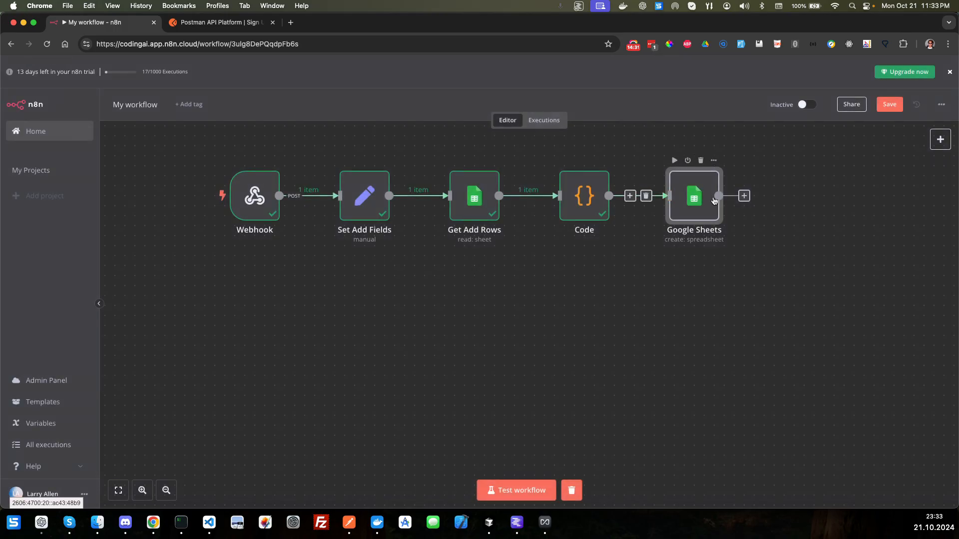
click(701, 161)
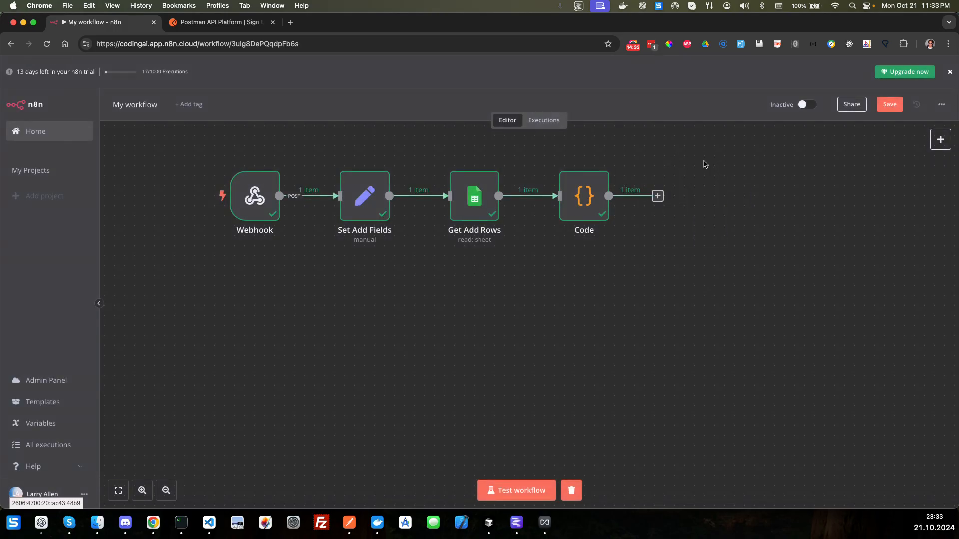
Step: Add a Google Sheets node with the "Append row in sheet" action after the Code node
click(657, 196)
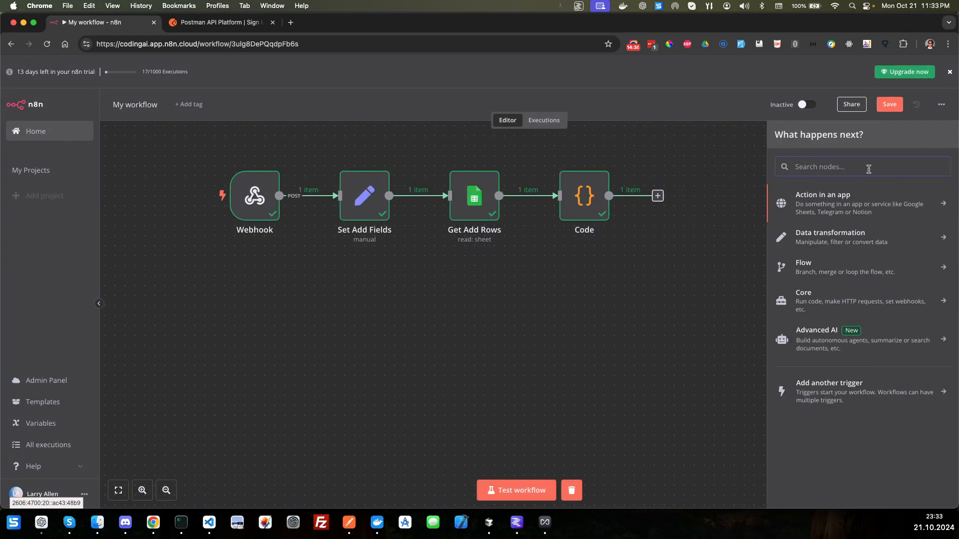
text(shwee)
key(BackSpace)
key(BackSpace)
key(BackSpace)
text(eet)
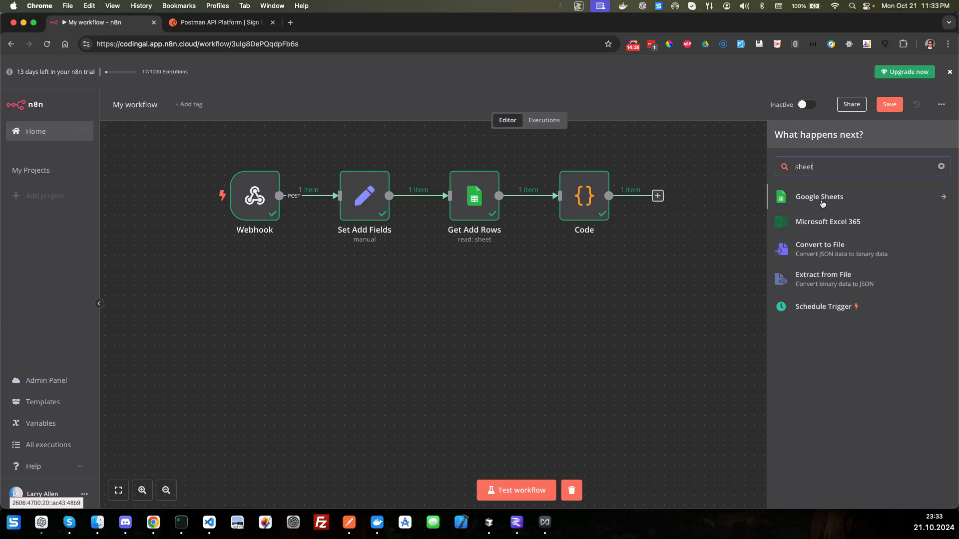
click(822, 200)
mouse_move(822, 203)
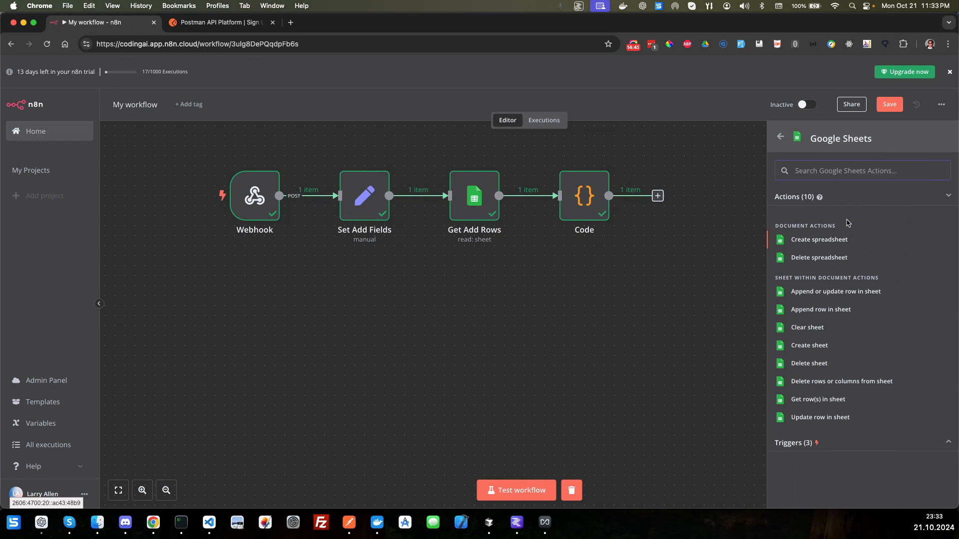
click(816, 310)
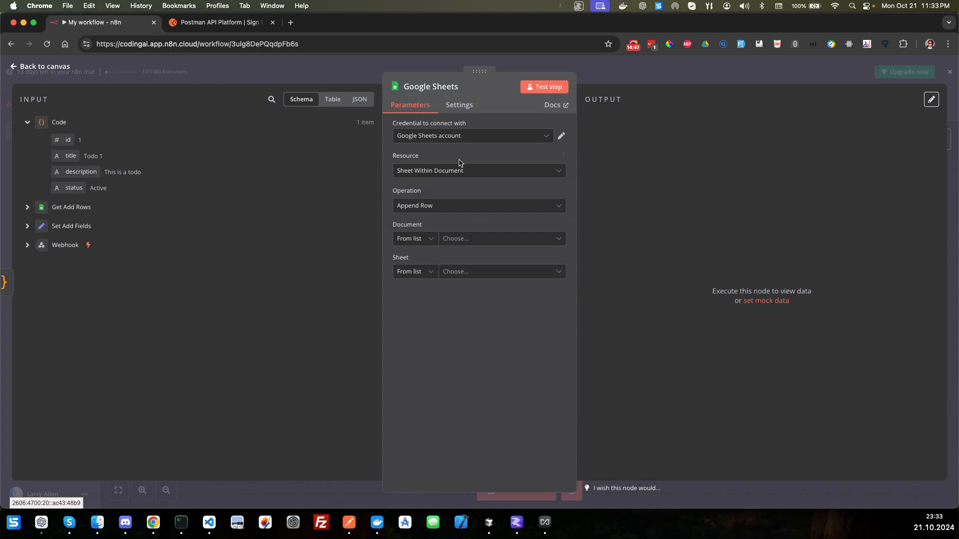
Step: Set the append node's target document to TodoList and its sheet to Sheet1
click(482, 239)
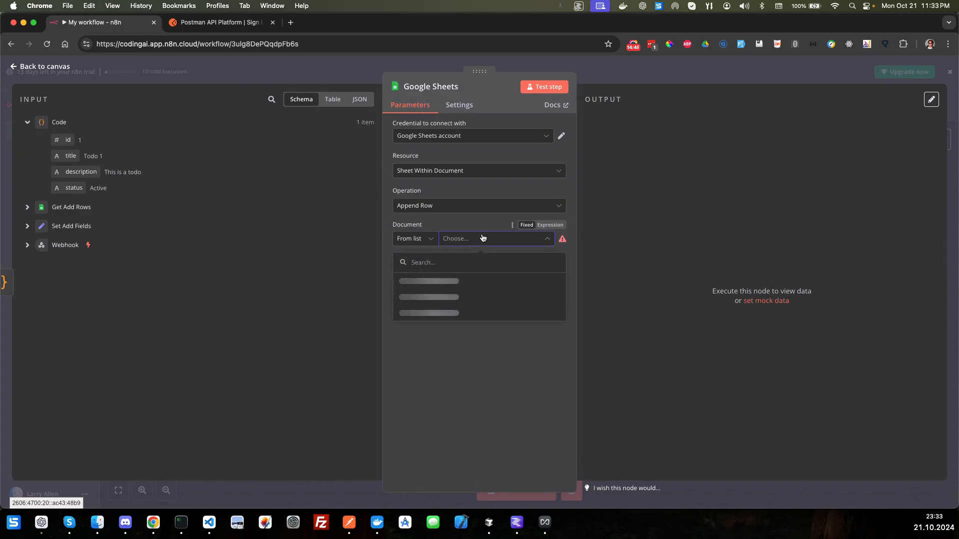
click(420, 285)
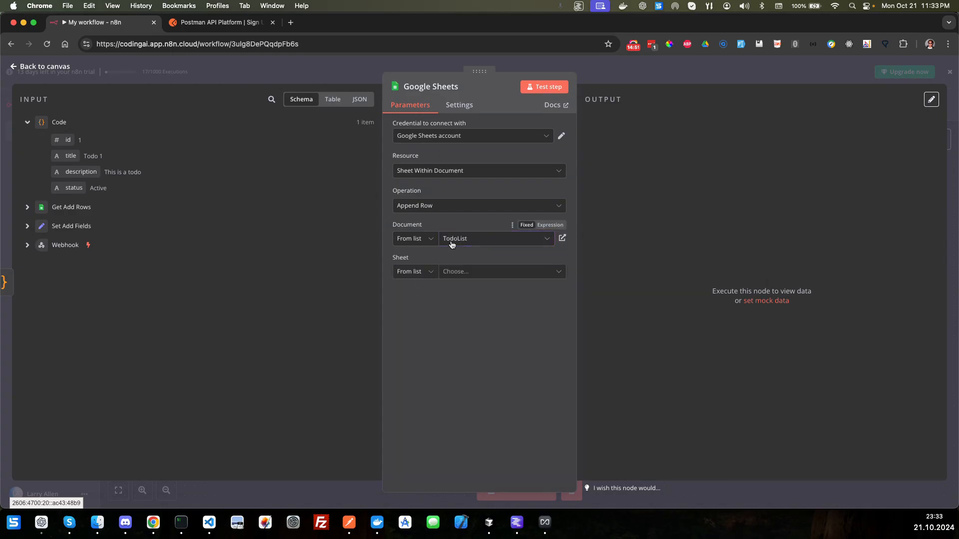
click(475, 272)
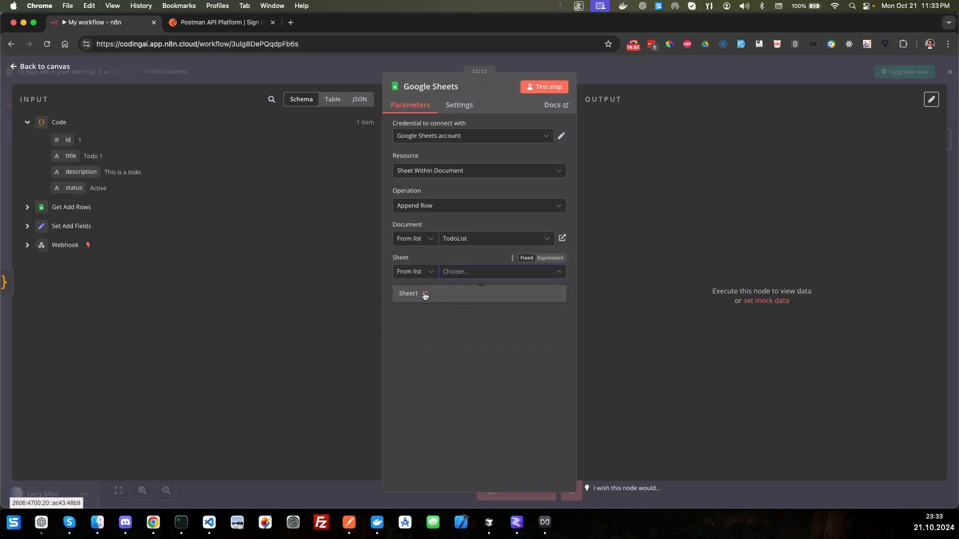
click(407, 296)
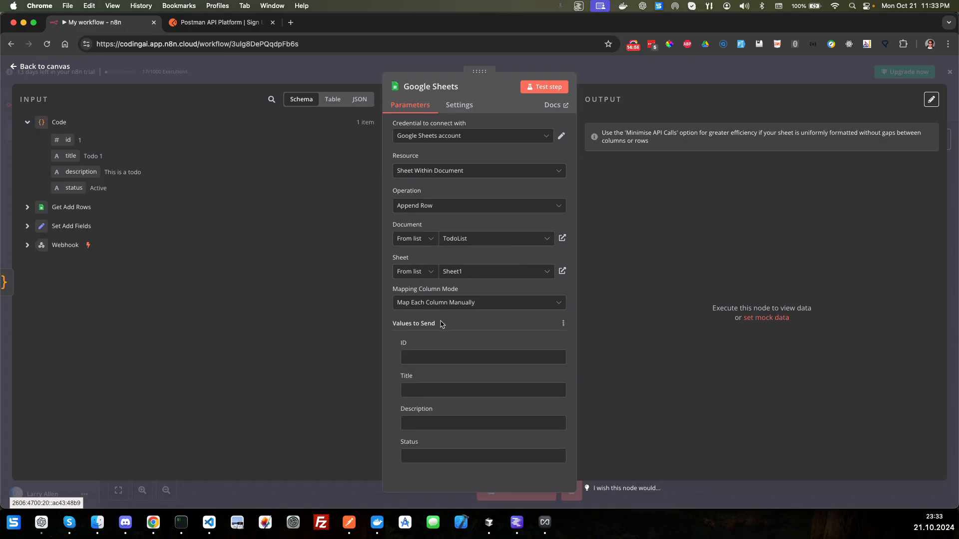
Step: Map the Code node's id, title, description and status to the ID, Title, Description and Status columns to send
scroll(441, 324, down, 3)
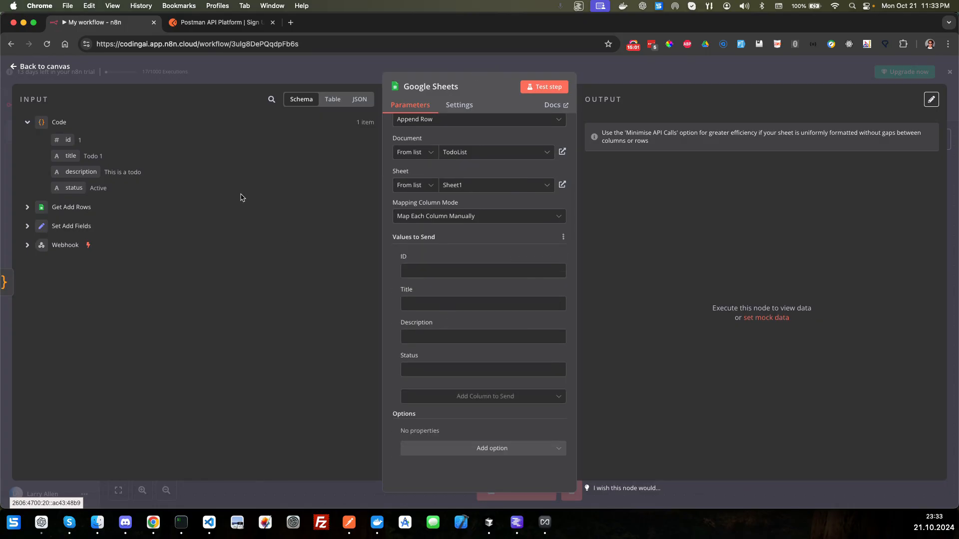
drag(64, 140, 444, 272)
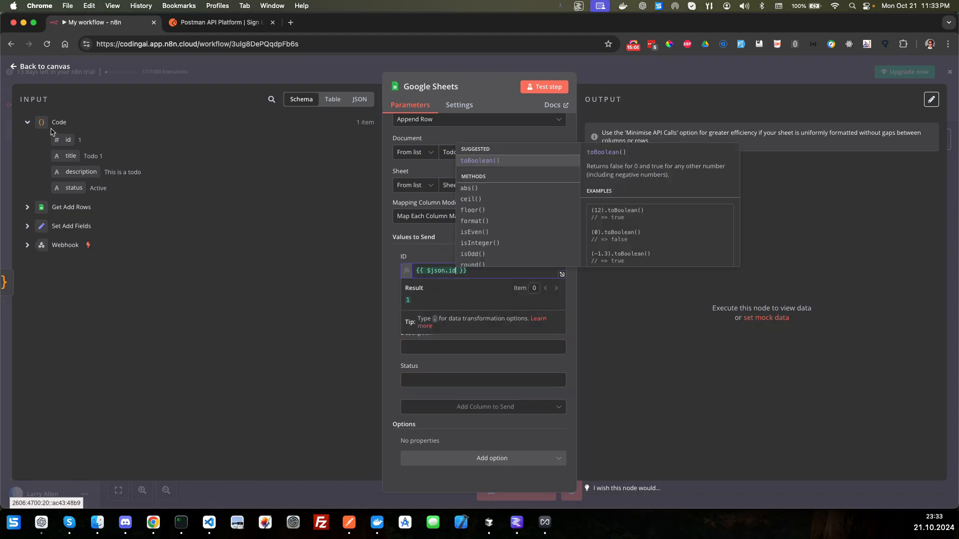
drag(70, 152, 414, 314)
drag(82, 172, 424, 353)
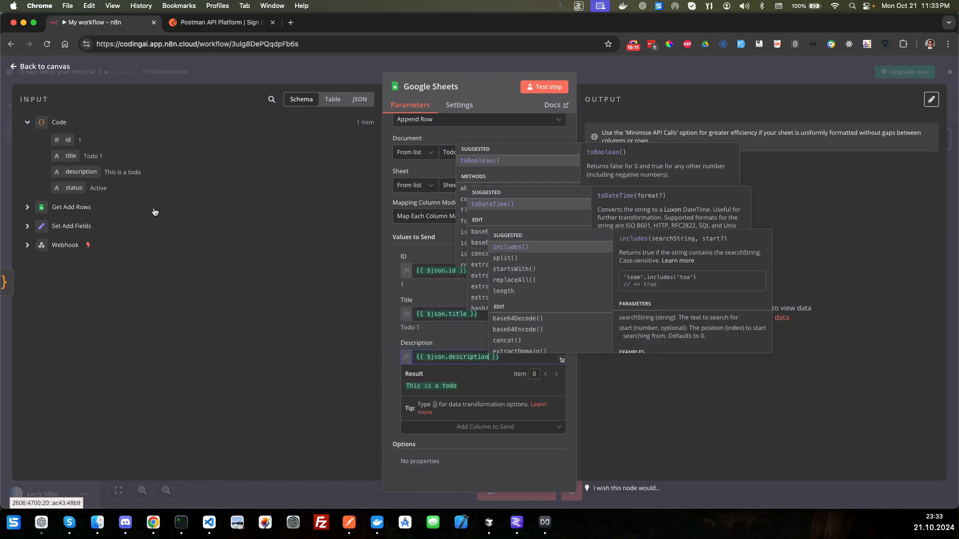
drag(75, 188, 442, 401)
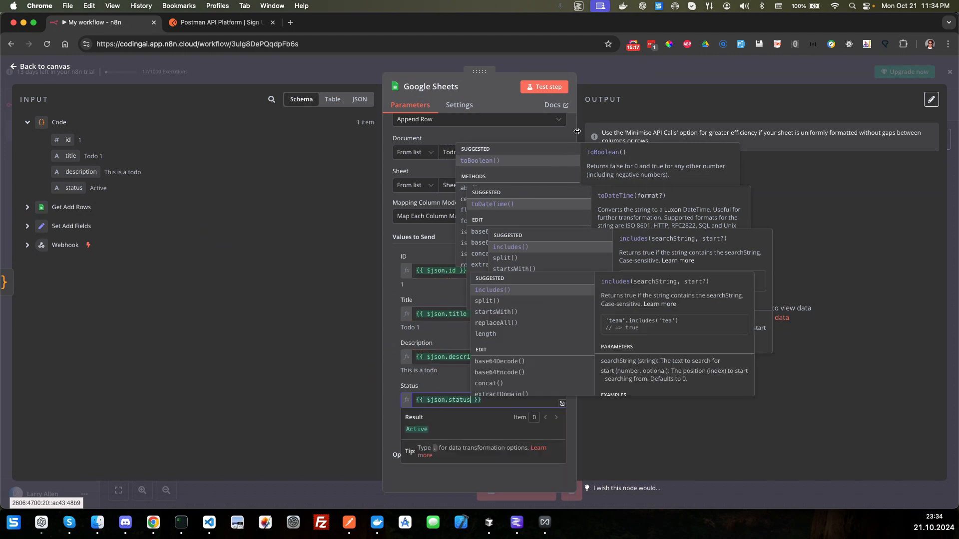
click(578, 132)
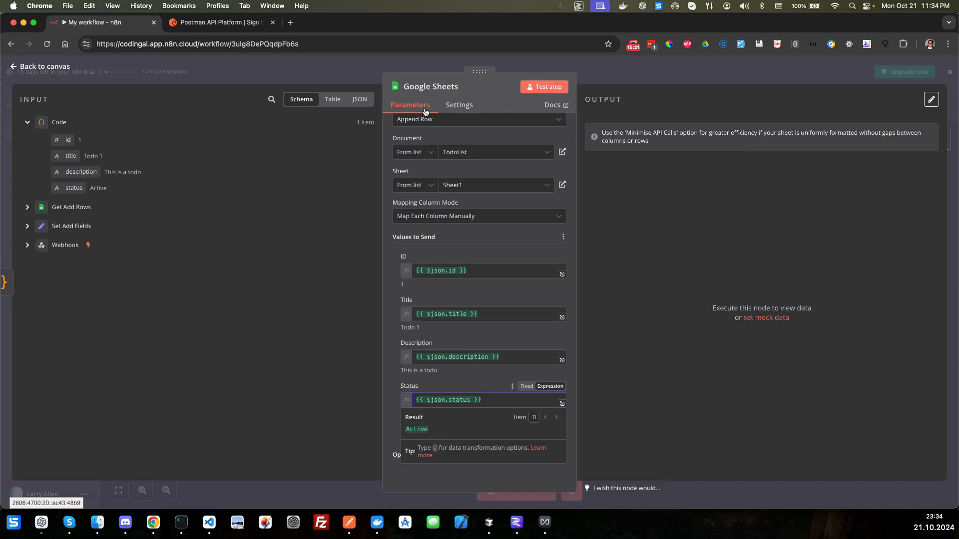
Step: Test the append node on its own, check the added row in the TodoList spreadsheet, and return to the n8n canvas
click(543, 88)
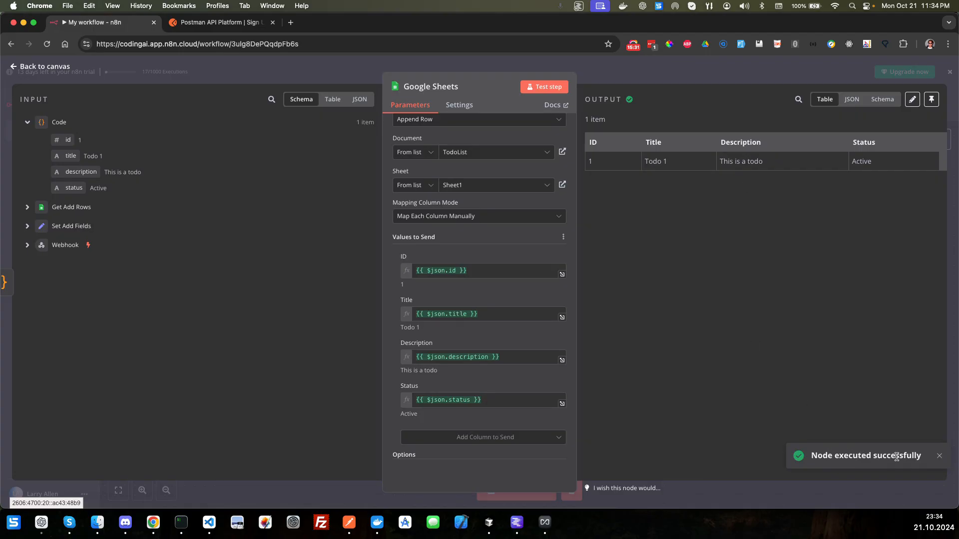
key(ctrl+Right)
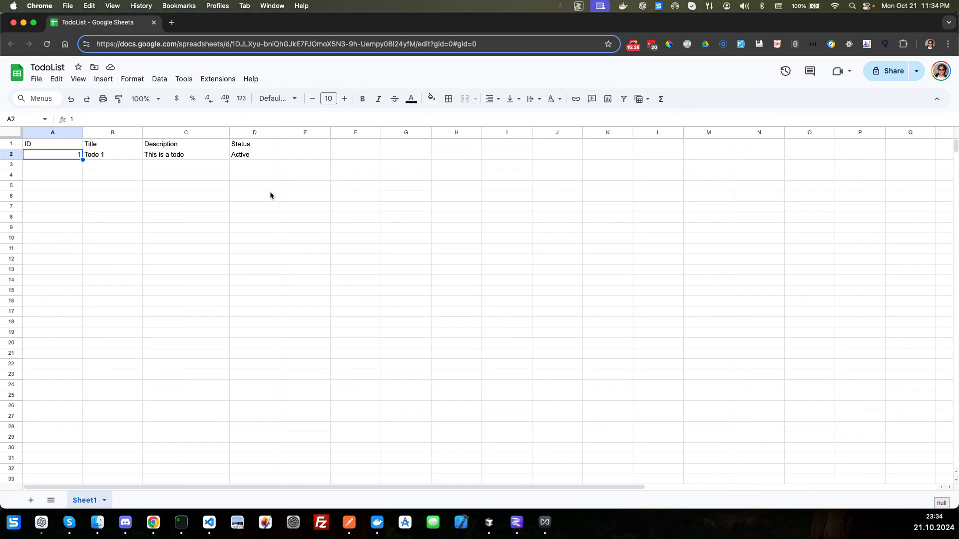
key(ctrl+Left)
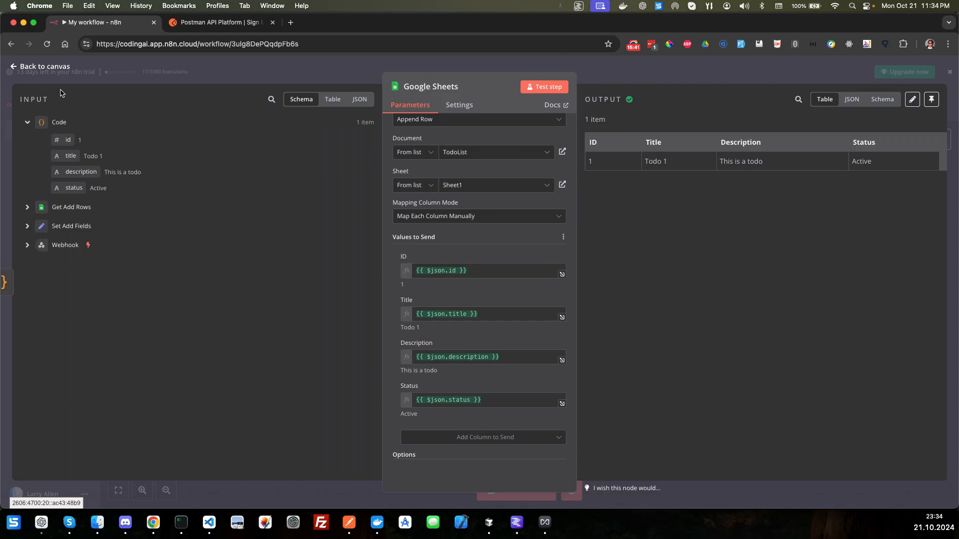
click(55, 68)
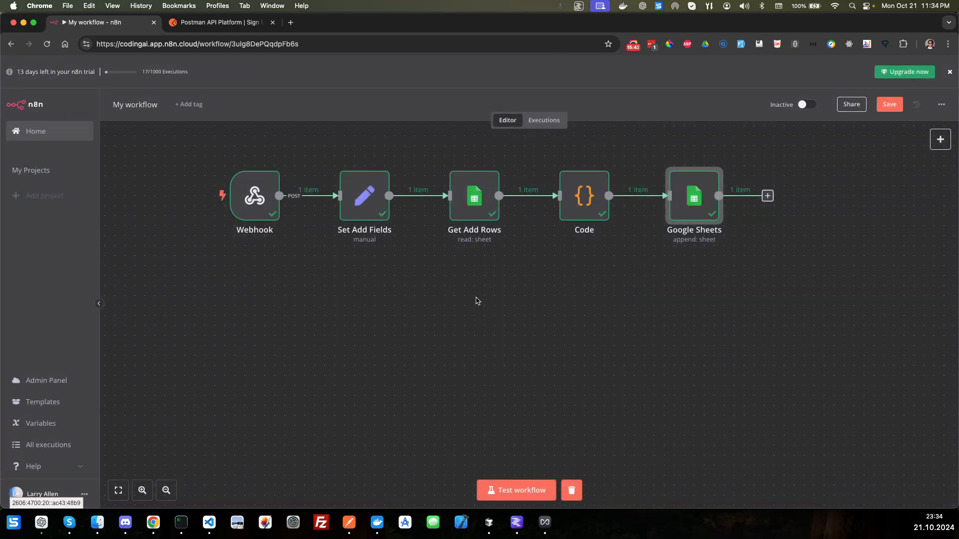